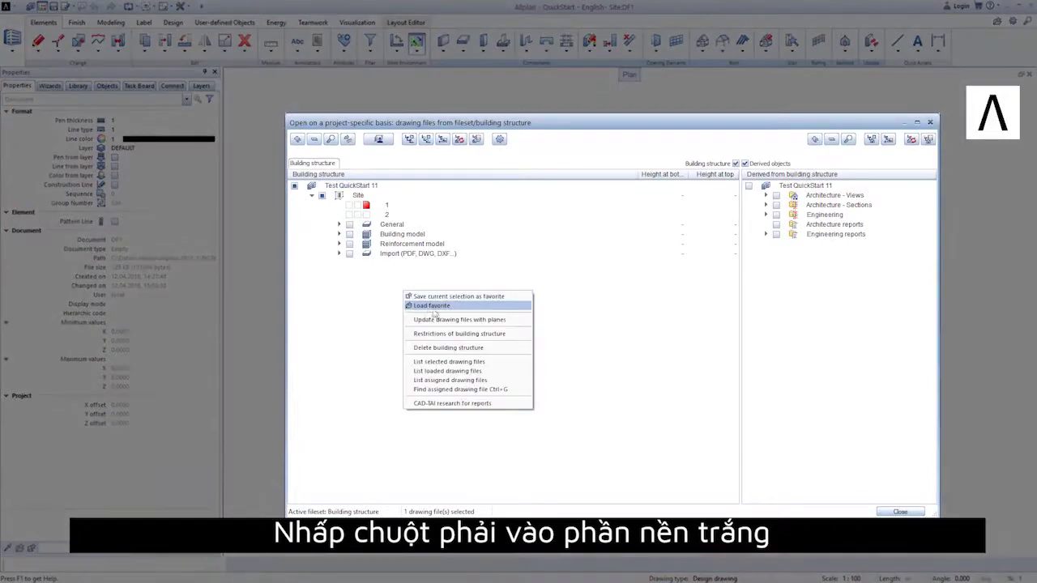
# - Load the favorite Lesson 7 - 1 start.xml into the building structure and close the drawing file selection
pyautogui.click(485, 306)
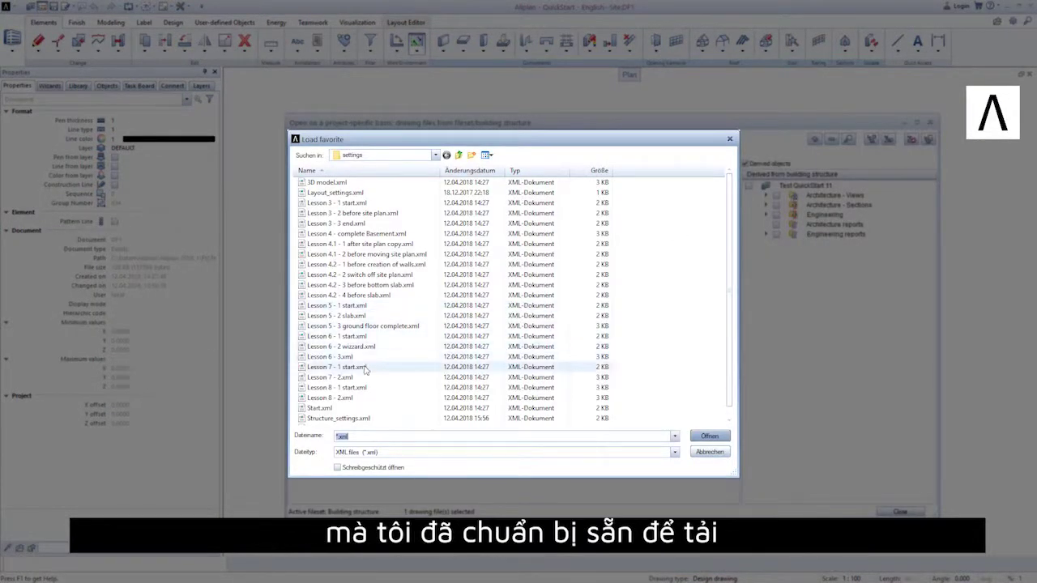
pyautogui.click(393, 369)
pyautogui.doubleClick(394, 369)
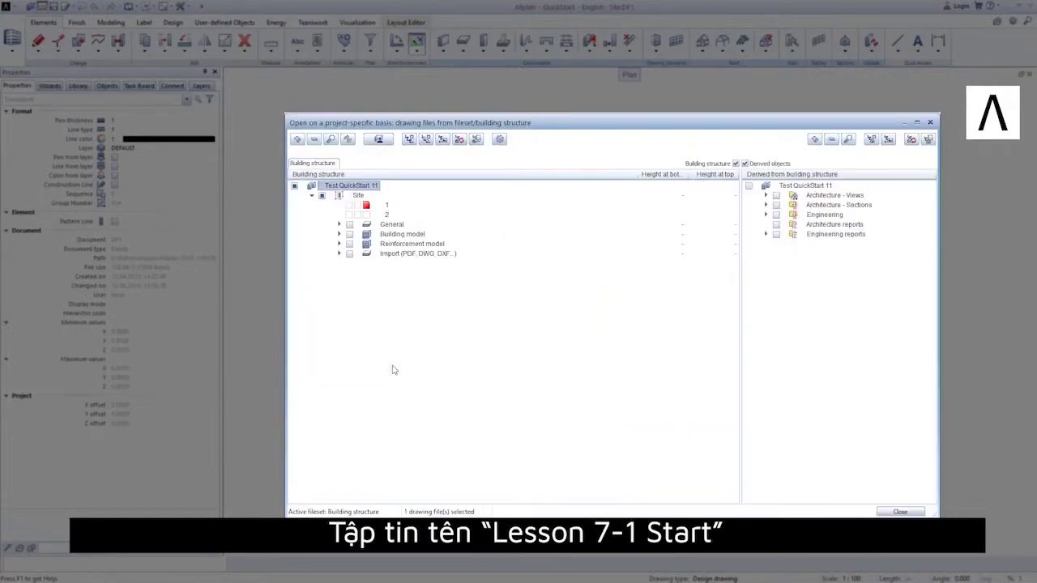
pyautogui.click(528, 276)
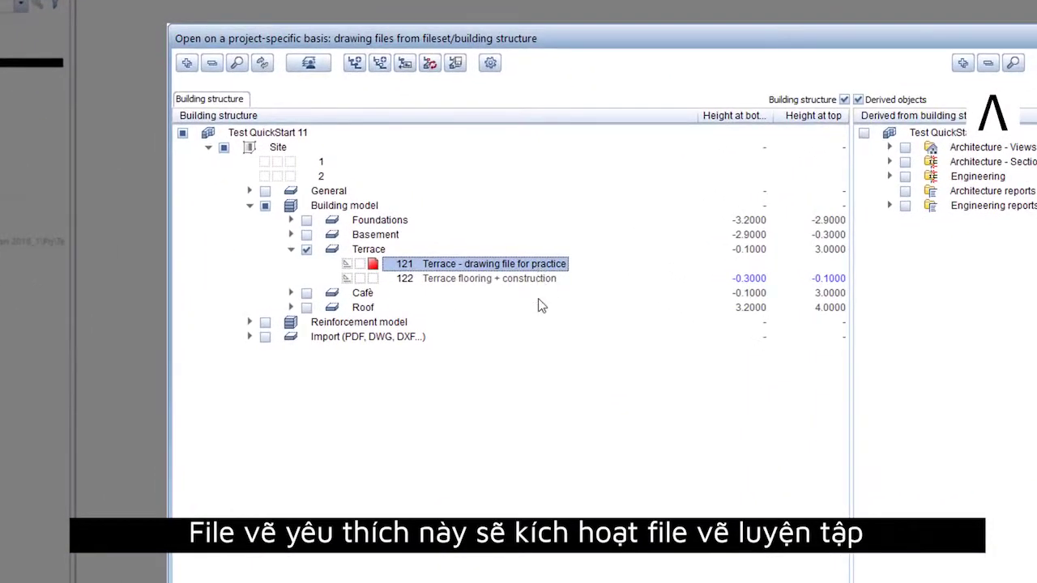
pyautogui.click(537, 299)
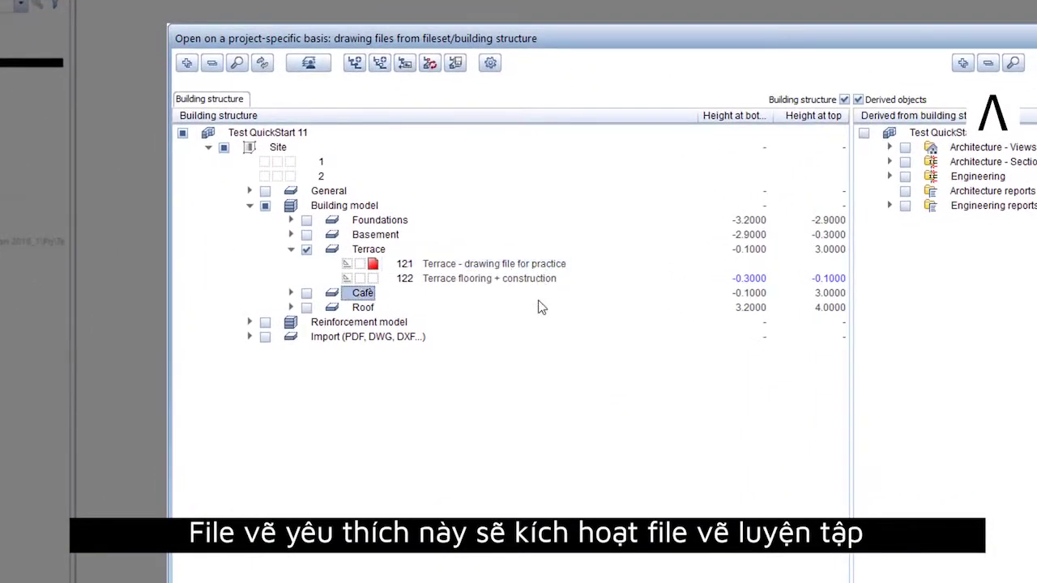
pyautogui.click(544, 383)
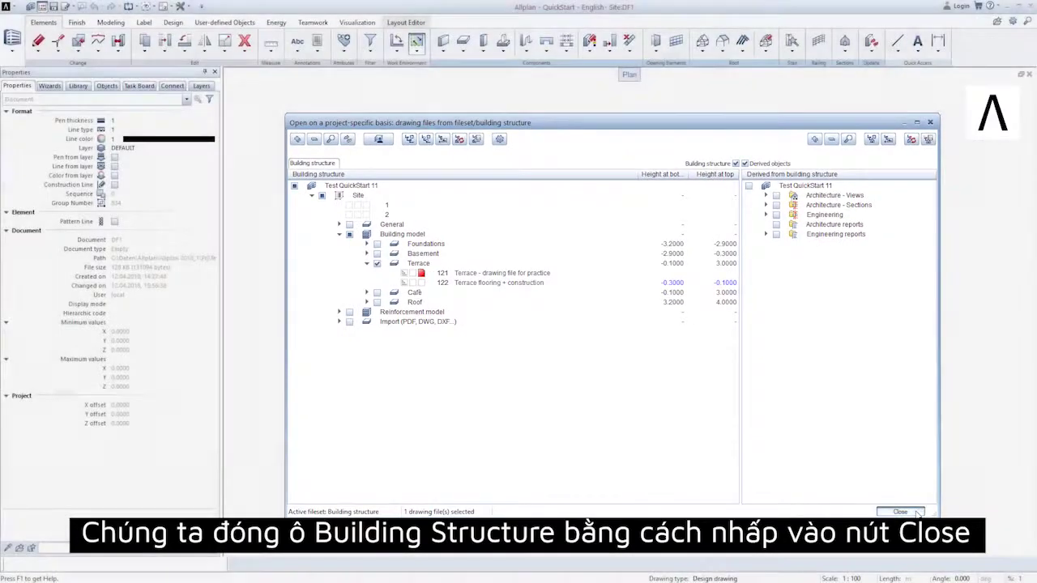
pyautogui.click(918, 514)
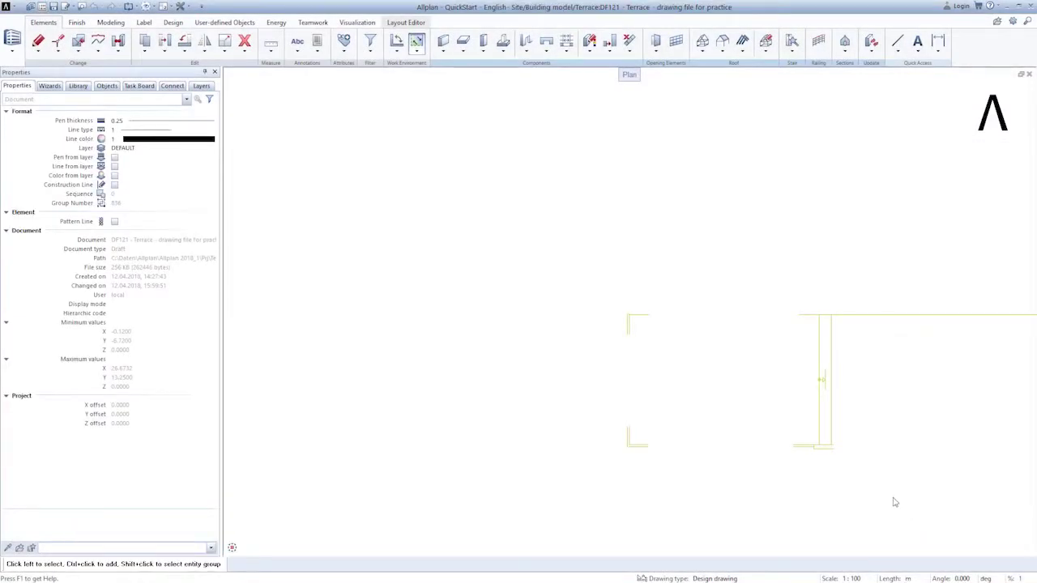
# - Draw a reversed 10 cm concrete edge stone from the QuickStart wizard along the terrace's left edge, from upper to lower corner
pyautogui.click(242, 549)
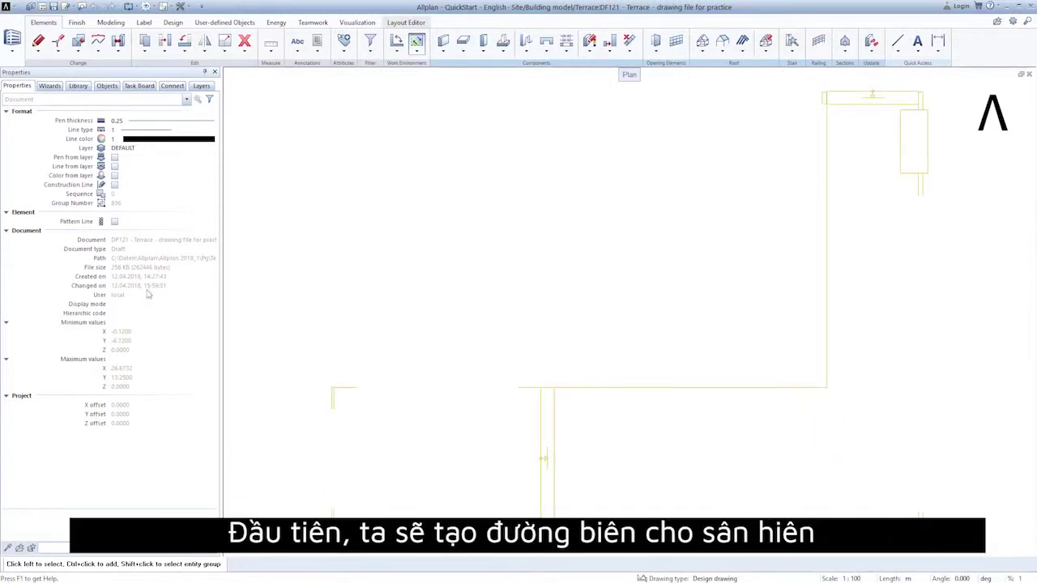
pyautogui.click(50, 86)
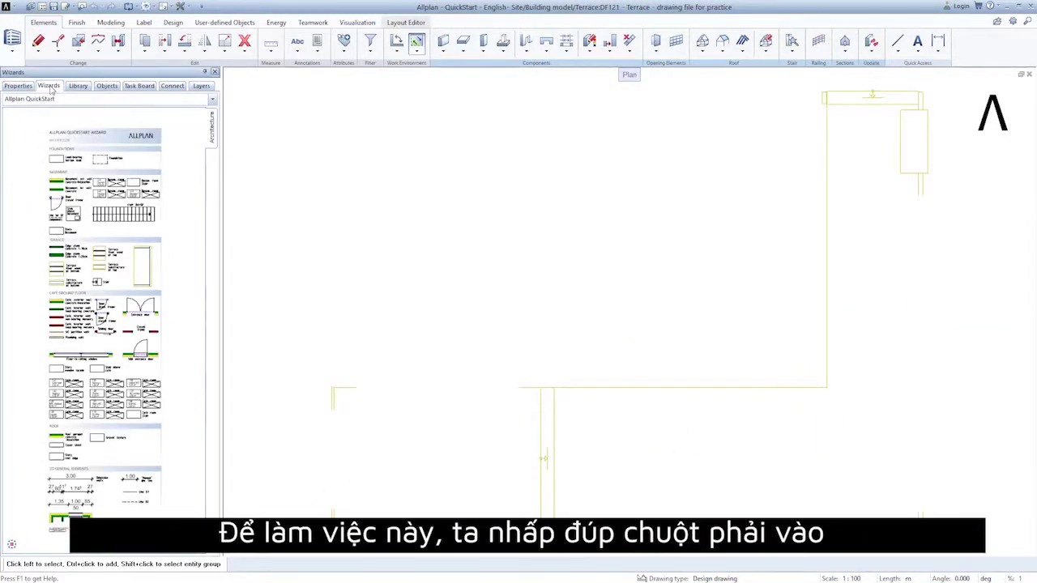
pyautogui.scroll(4, 58, 247)
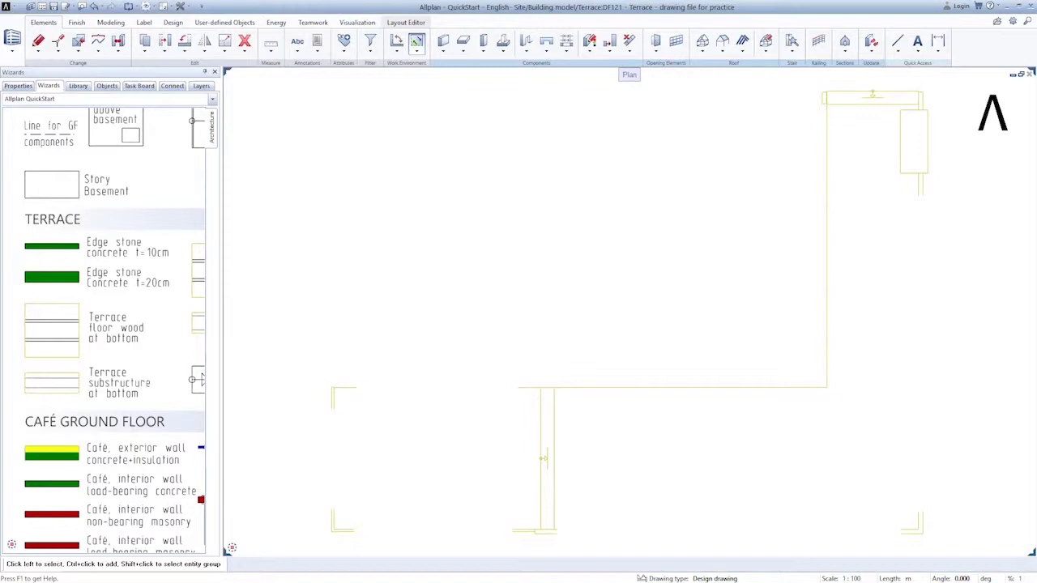
pyautogui.doubleClick(63, 247)
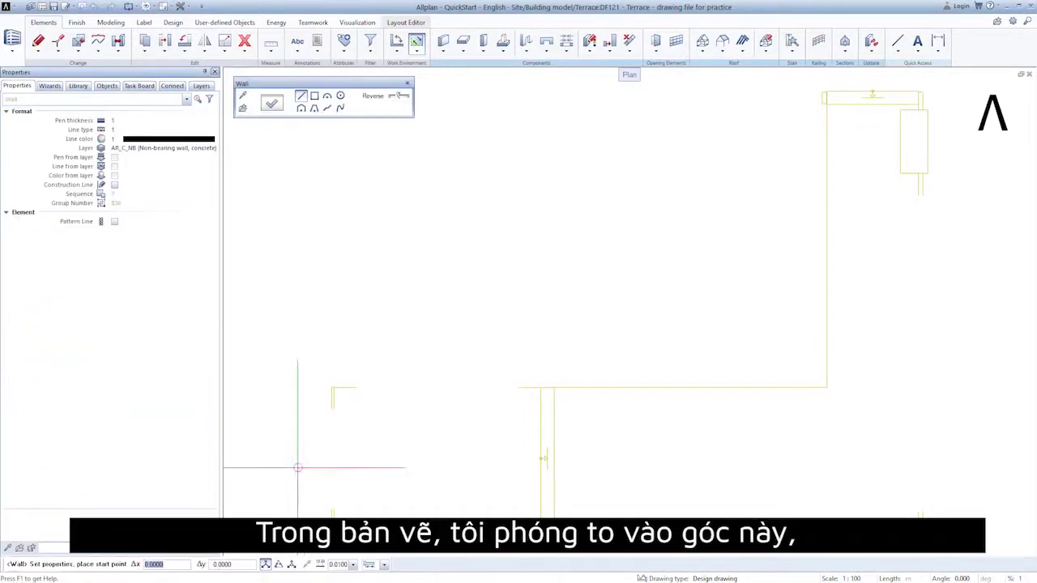
pyautogui.scroll(5, 328, 393)
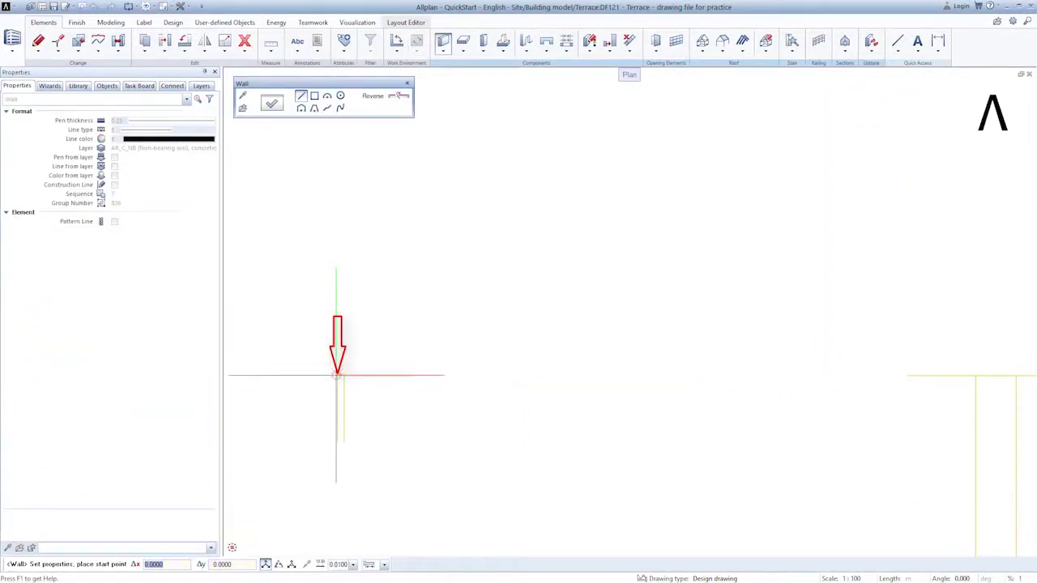
pyautogui.click(397, 96)
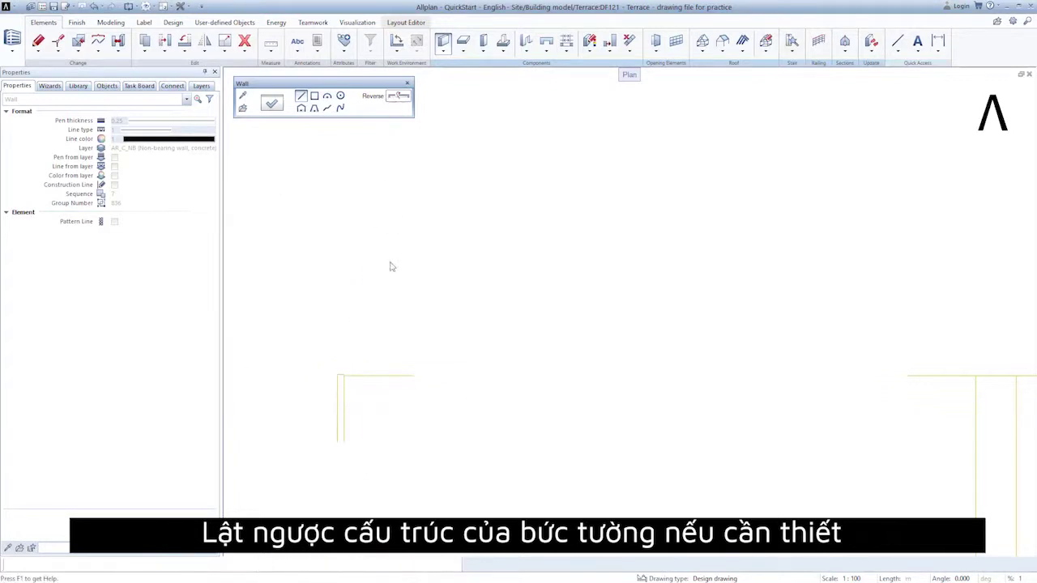
pyautogui.moveTo(376, 426); pyautogui.dragTo(408, 176, button='middle')
pyautogui.moveTo(409, 391); pyautogui.dragTo(393, 256, button='middle')
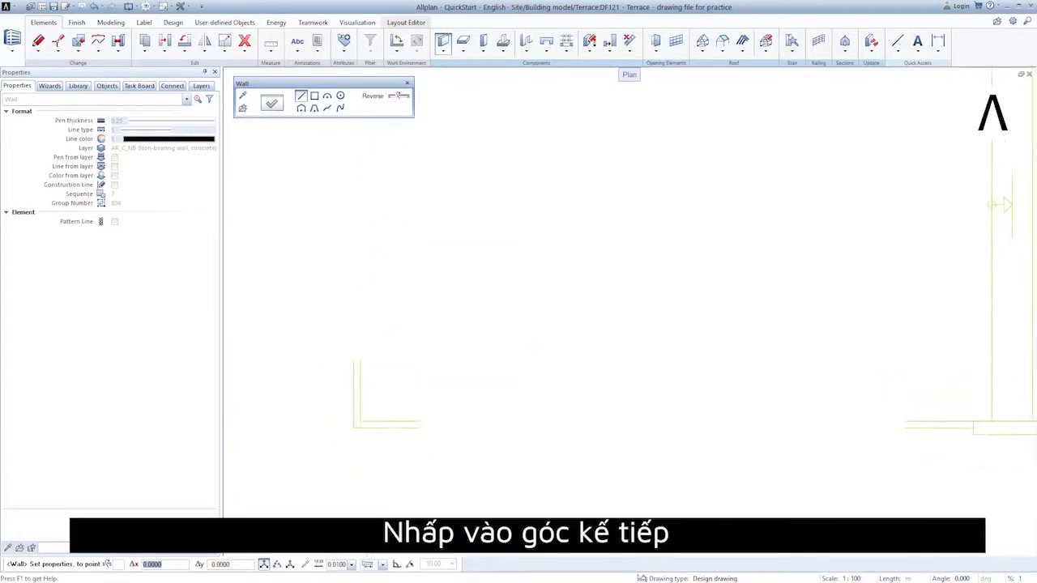
pyautogui.click(353, 424)
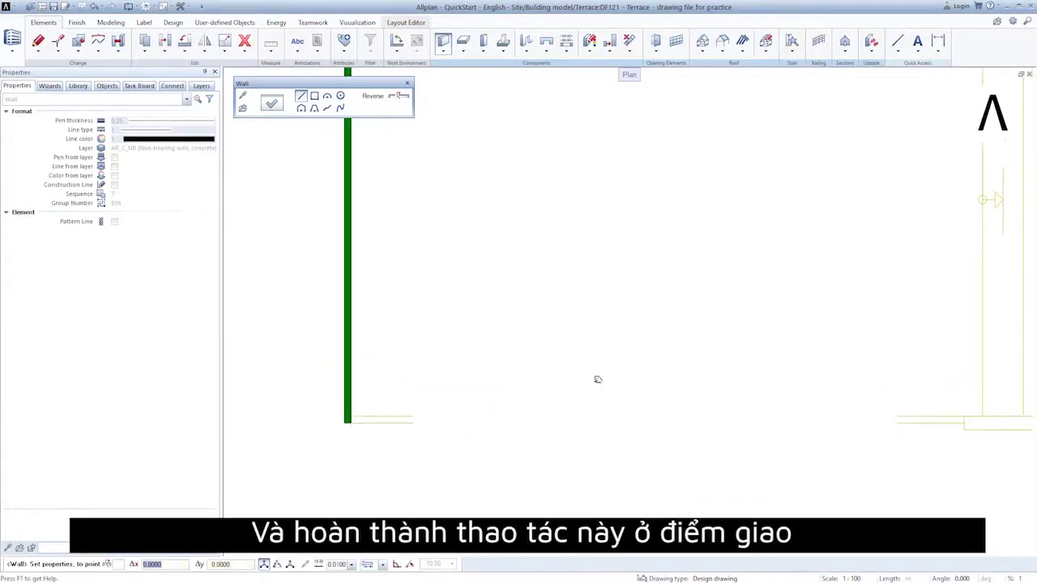
# - Continue the 10 cm edge stone along the terrace's lower edge to where the thicker border begins, and finish the wall
pyautogui.moveTo(598, 379); pyautogui.dragTo(403, 361, button='middle')
pyautogui.click(768, 400)
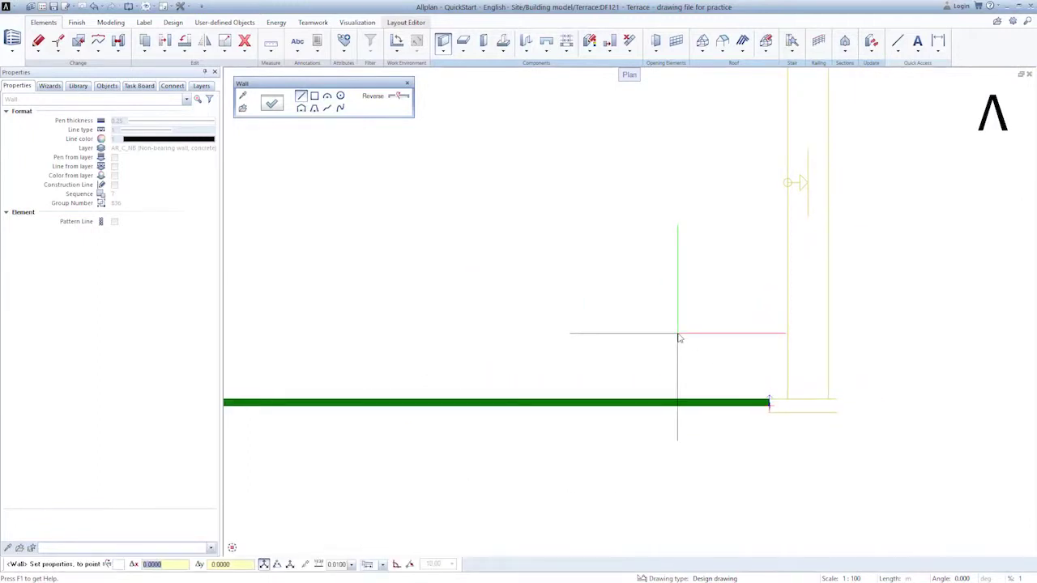
pyautogui.press('Escape')
pyautogui.press('Escape')
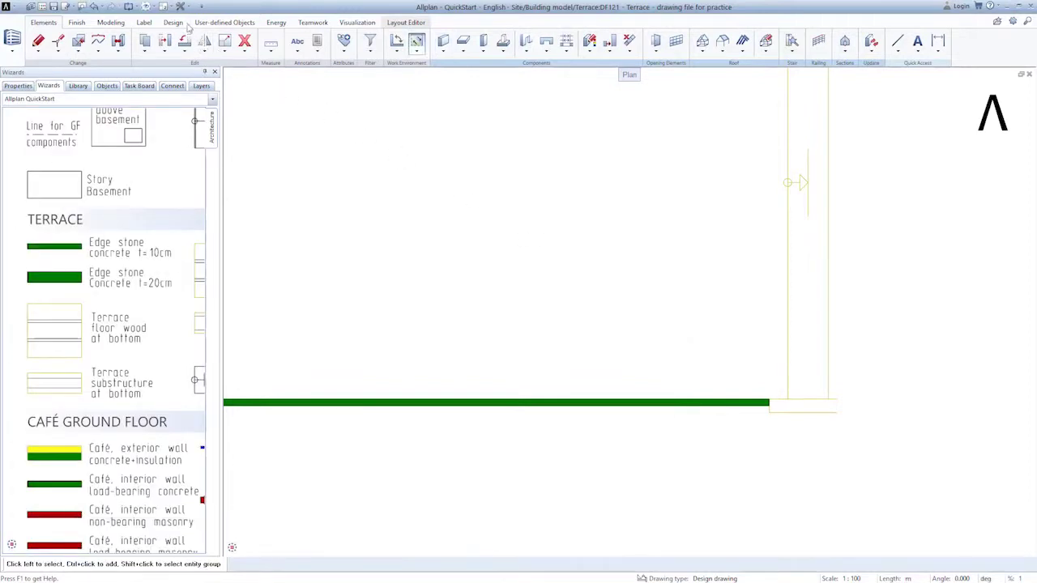
# - Arrange the workspace as 2 + 1 Animation Window and set the elevation viewport to the southwest isometric view
pyautogui.click(170, 8)
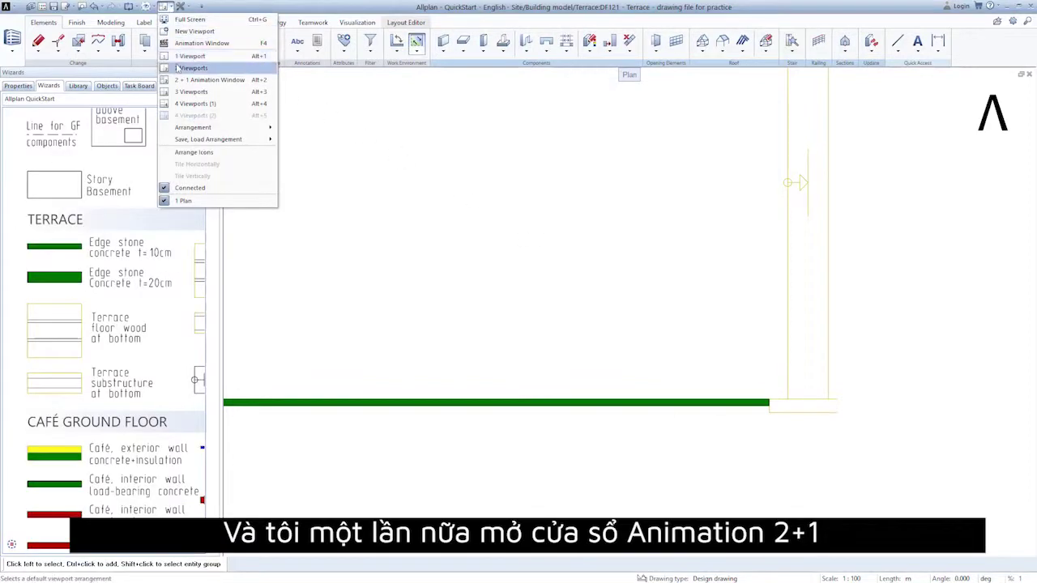
pyautogui.click(181, 80)
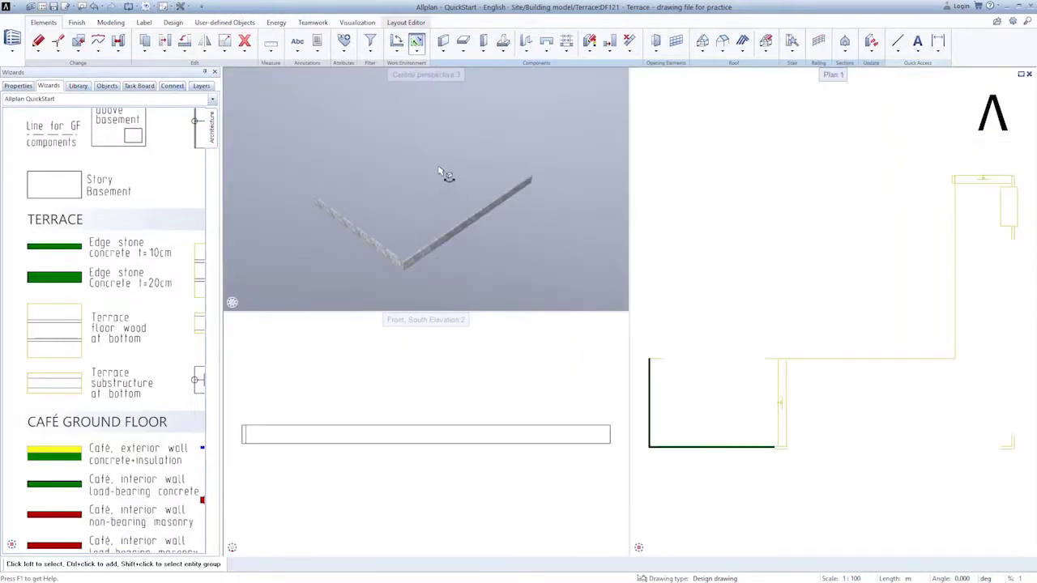
pyautogui.moveTo(436, 206); pyautogui.dragTo(427, 249)
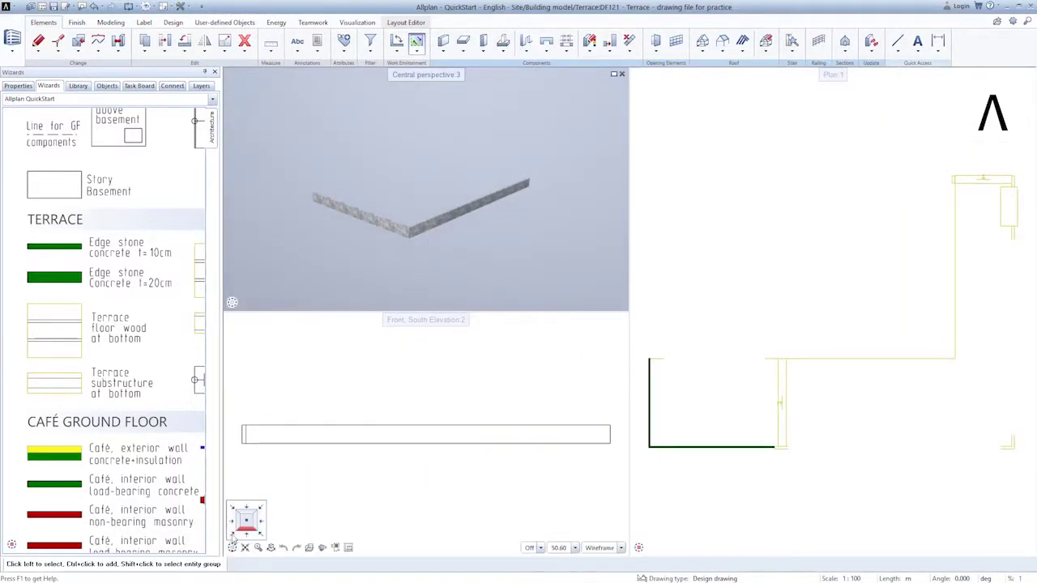
pyautogui.click(232, 536)
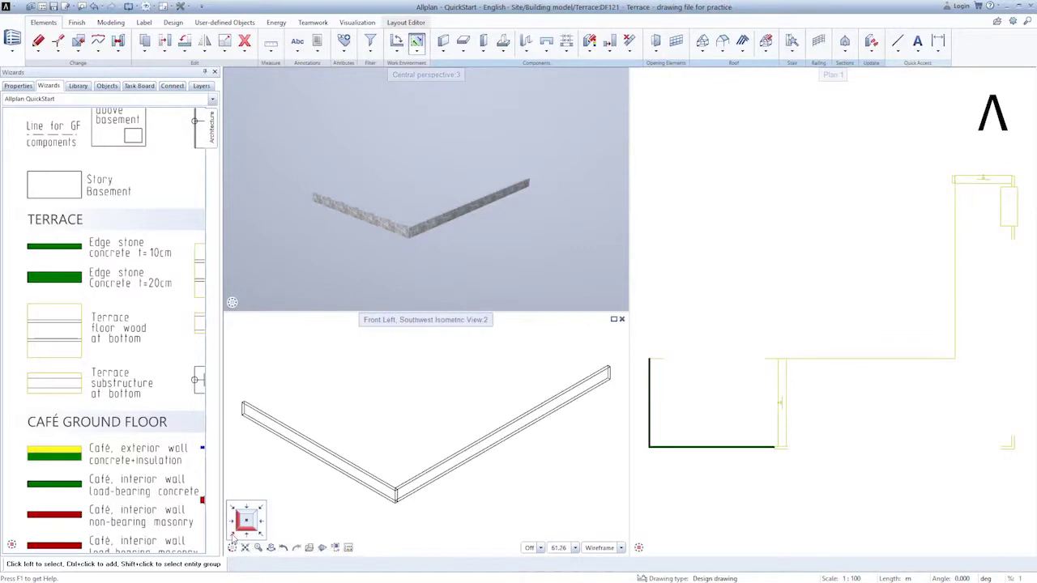
# - Draw a 20 cm concrete edge stone from the end of the thin wall to the terrace's lower right corner
pyautogui.click(65, 277)
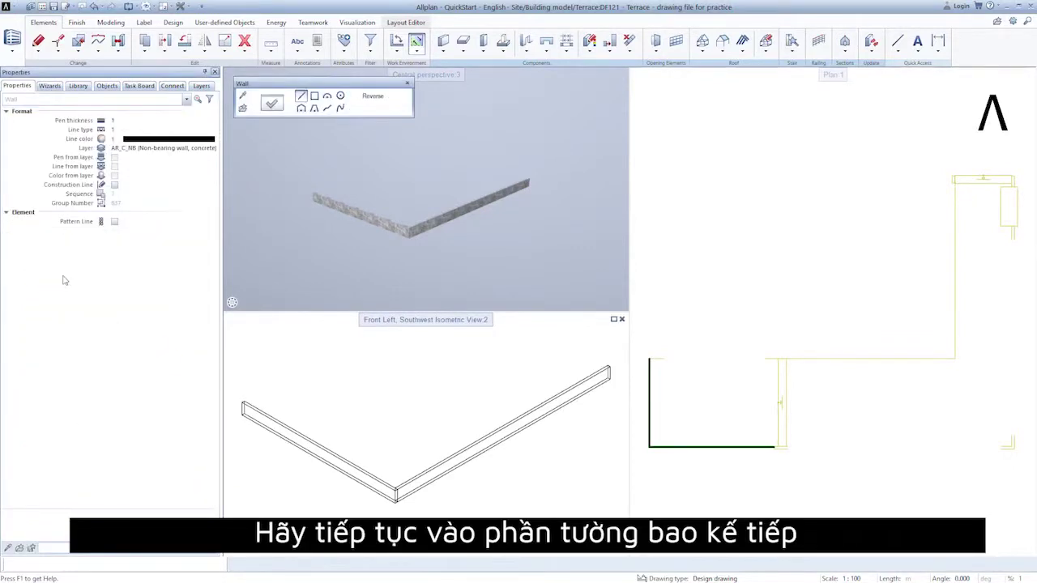
pyautogui.scroll(3, 756, 441)
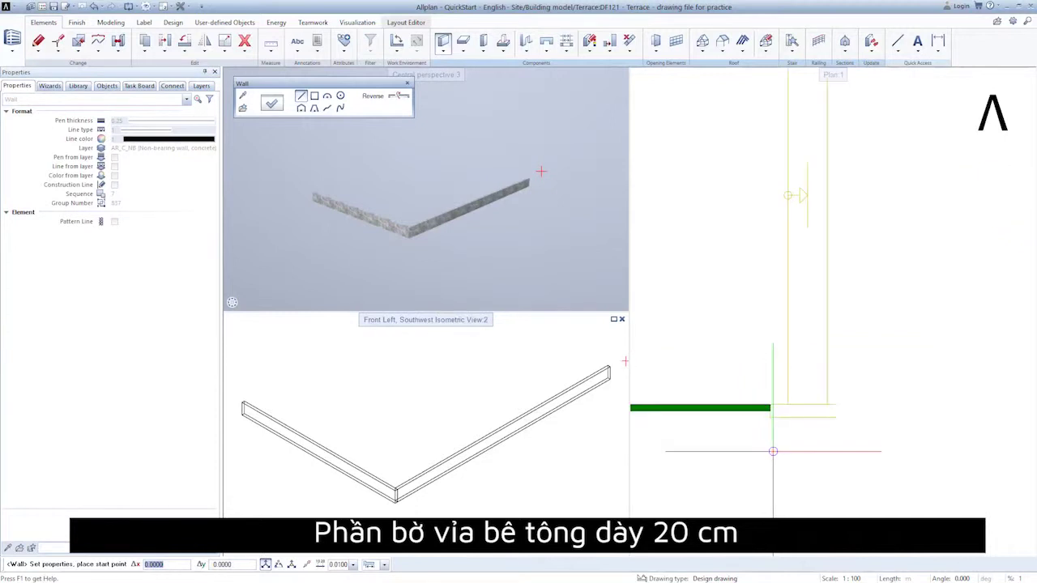
pyautogui.click(770, 405)
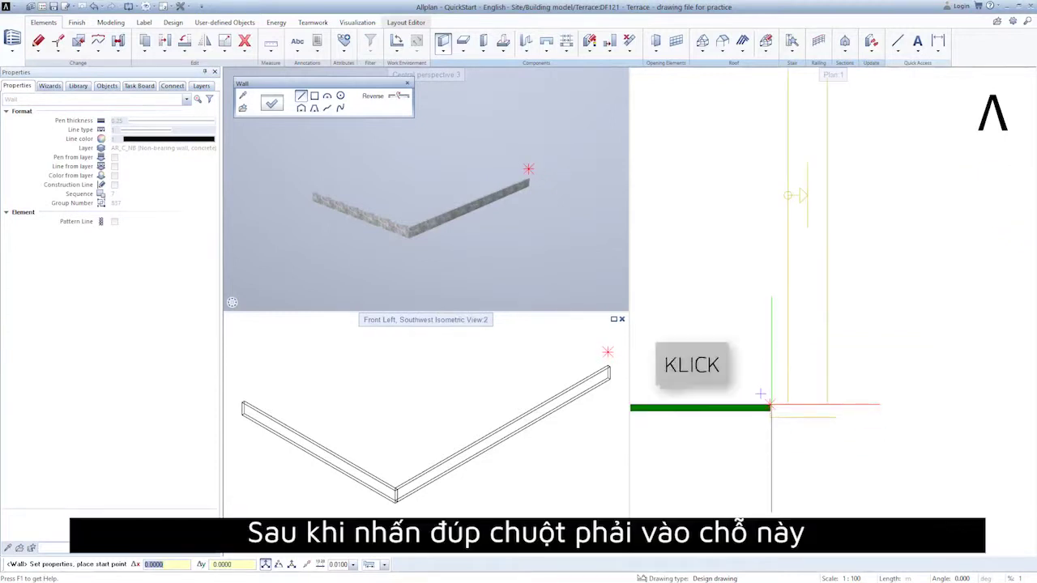
pyautogui.scroll(-3, 898, 386)
pyautogui.moveTo(900, 387); pyautogui.dragTo(613, 409, button='middle')
pyautogui.scroll(-1, 613, 409)
pyautogui.moveTo(899, 409); pyautogui.dragTo(720, 409, button='middle')
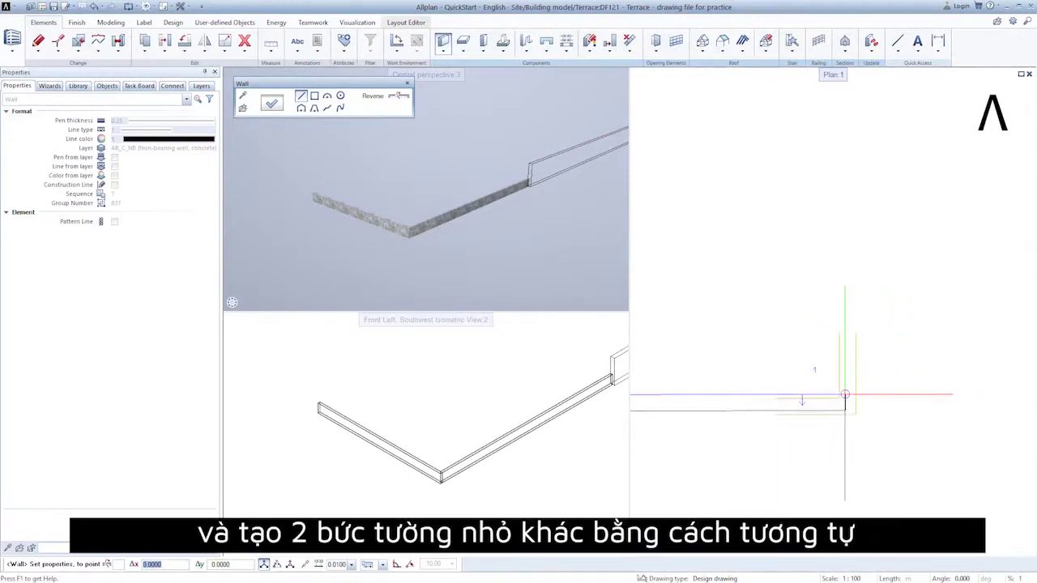
pyautogui.click(848, 404)
# - Continue the 20 cm edge stone up the terrace's right edge to the underside of the outlined rectangle
pyautogui.scroll(-5, 818, 216)
pyautogui.moveTo(821, 216); pyautogui.dragTo(821, 449, button='middle')
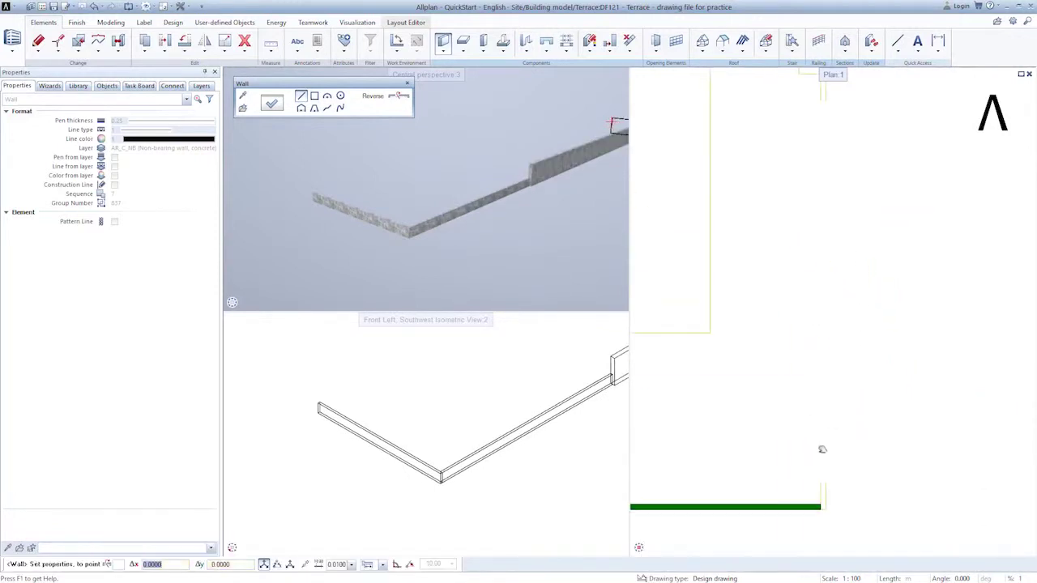
pyautogui.moveTo(836, 305); pyautogui.dragTo(828, 428, button='middle')
pyautogui.scroll(1, 818, 190)
pyautogui.scroll(2, 813, 169)
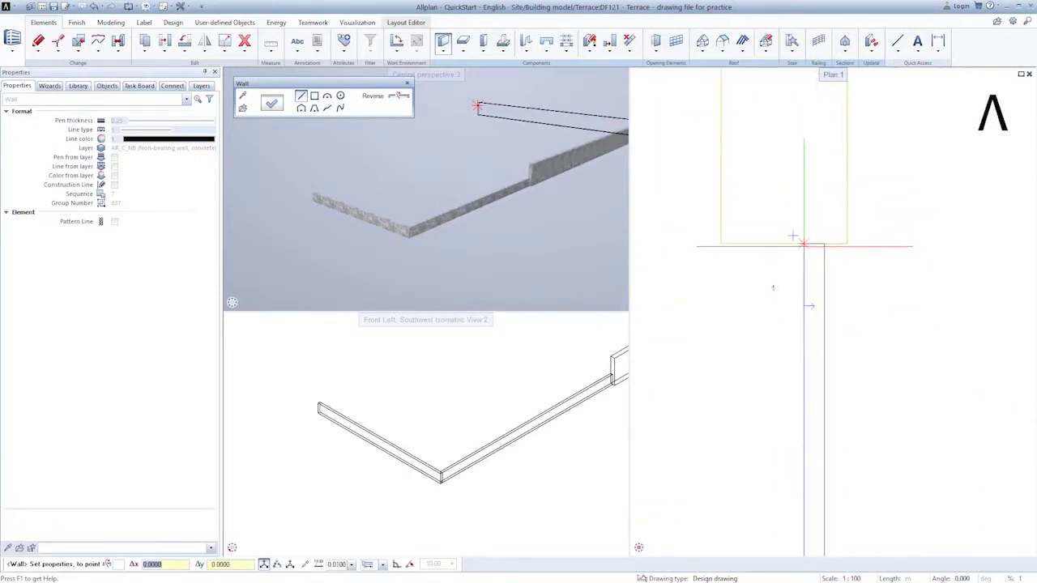
pyautogui.click(819, 210)
pyautogui.press('Escape')
# - Add a short 20 cm edge stone from the top of the outlined rectangle to the terrace's upper right corner
pyautogui.moveTo(805, 166); pyautogui.dragTo(811, 441, button='middle')
pyautogui.click(809, 217)
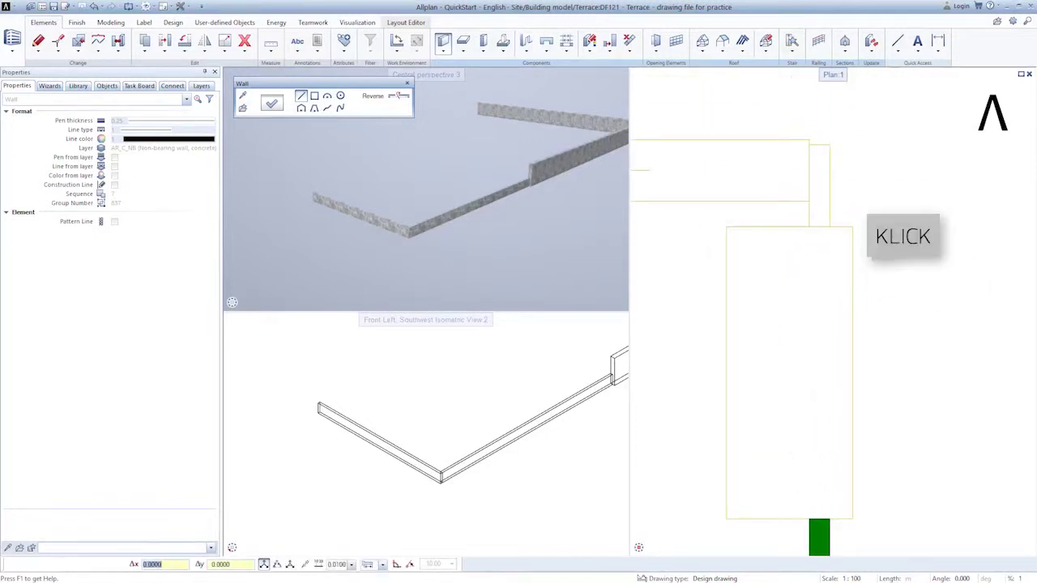
pyautogui.click(810, 144)
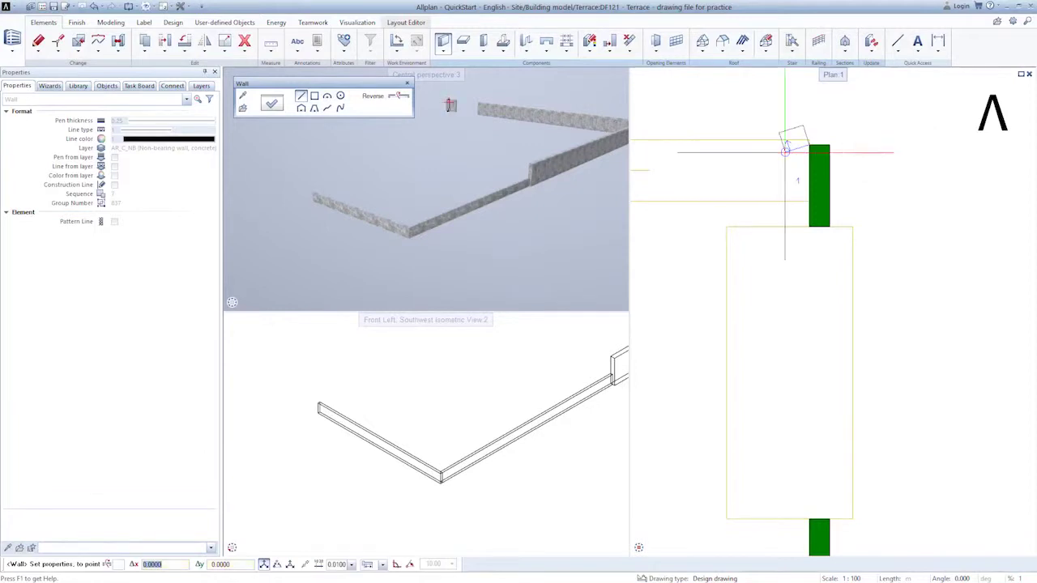
pyautogui.press('Escape')
# - Draw another short 20 cm edge stone at the left end of the upper strip and leave the wall tool
pyautogui.moveTo(697, 180); pyautogui.dragTo(880, 186, button='middle')
pyautogui.moveTo(729, 196); pyautogui.dragTo(900, 188, button='middle')
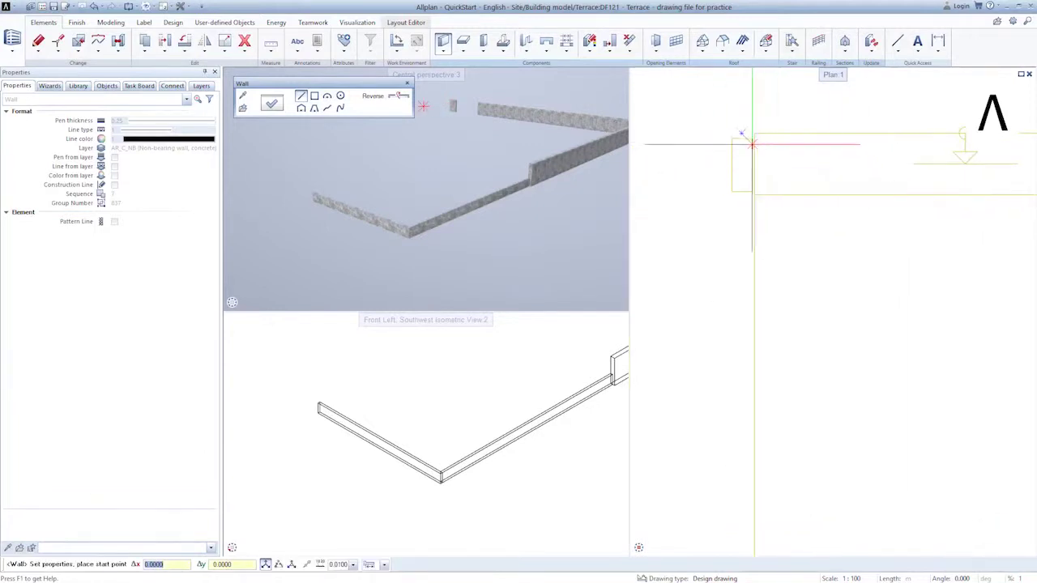
pyautogui.click(749, 191)
pyautogui.click(741, 177)
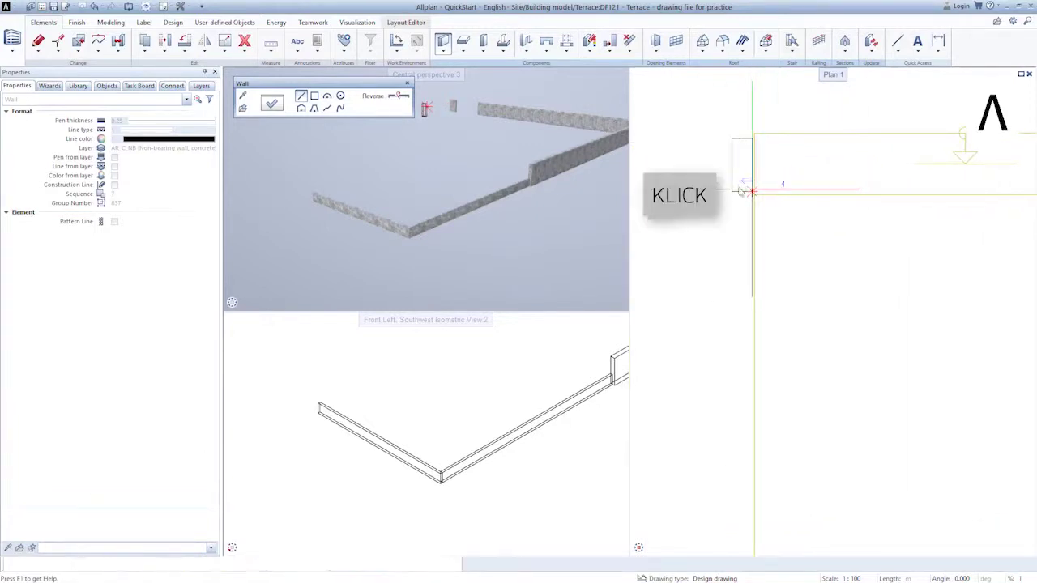
pyautogui.press('Escape')
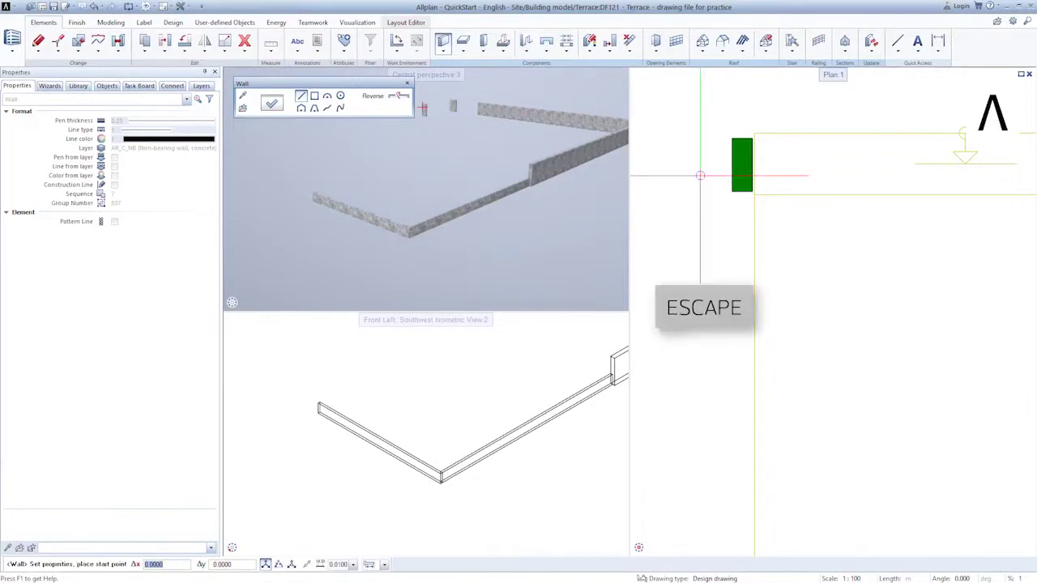
pyautogui.press('Escape')
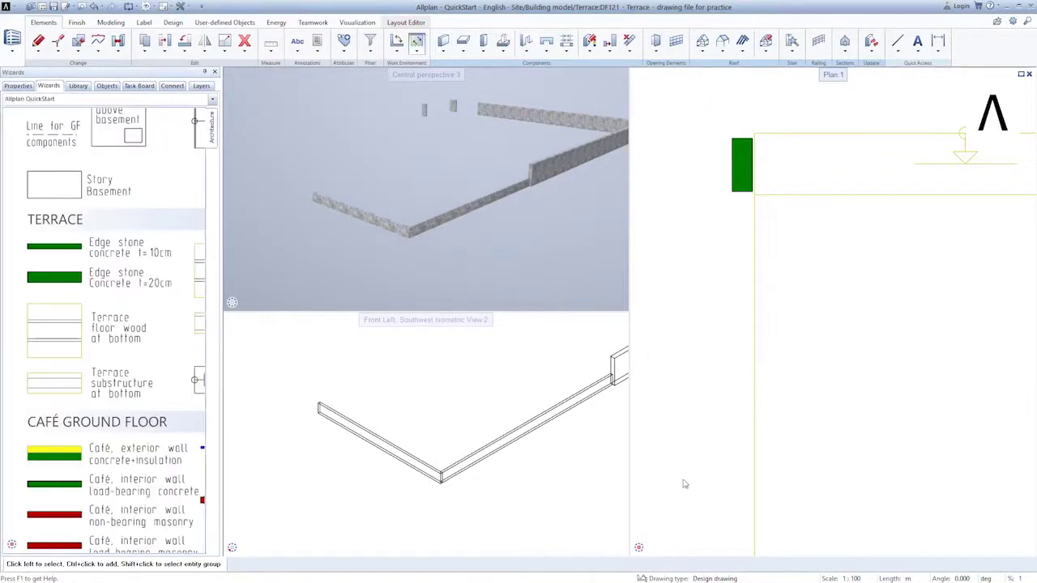
# - Fit the whole terrace border in the plan and isometric views and enlarge the wizard's Terrace section
pyautogui.click(652, 547)
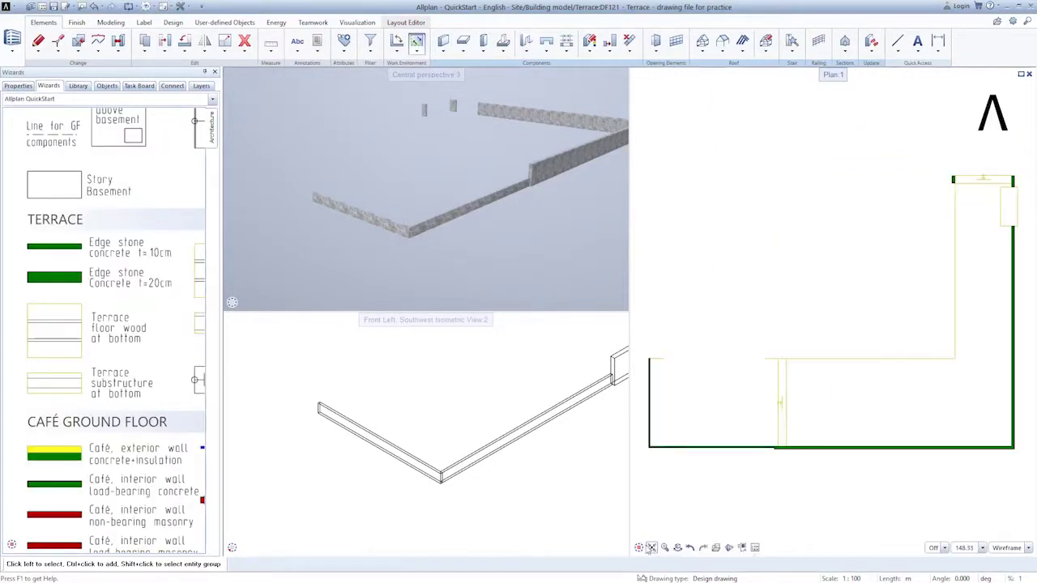
pyautogui.click(245, 548)
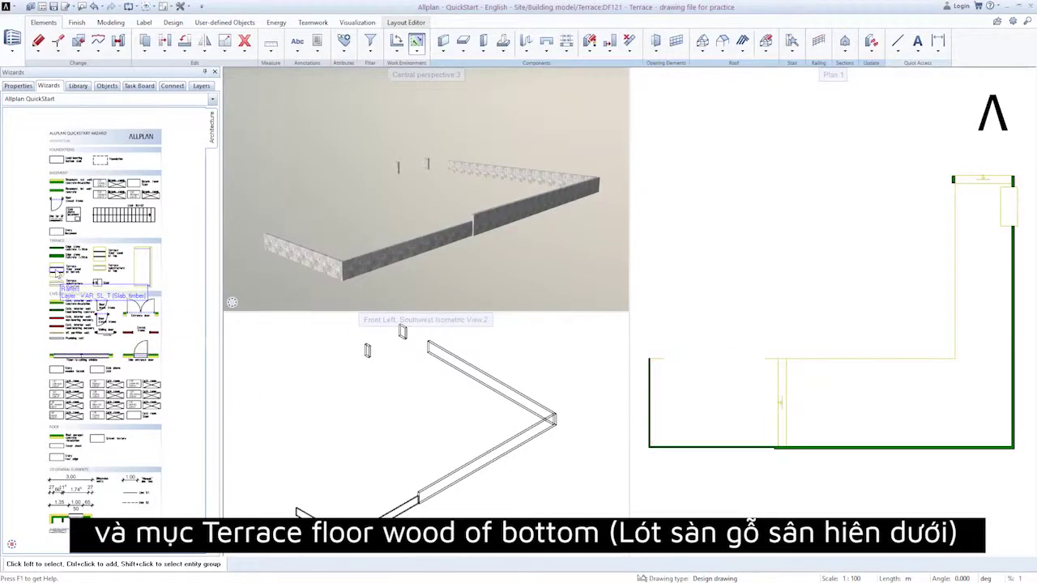
pyautogui.scroll(3, 49, 271)
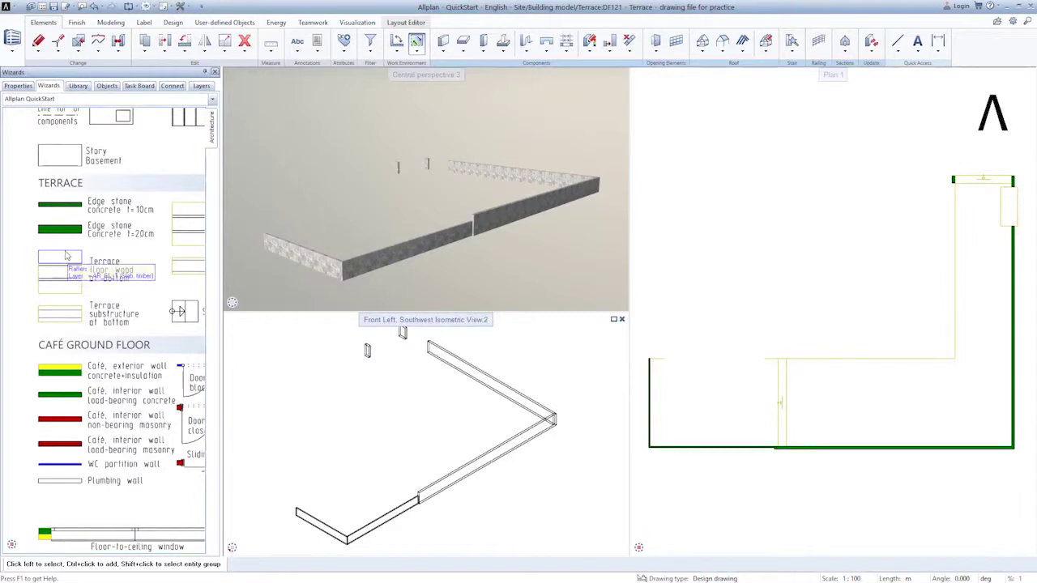
# - Take the Terrace floor wood at bottom rafters from the wizard and outline the rectangular lower terrace area between its upper-left and lower-right inner corners
pyautogui.click(66, 256)
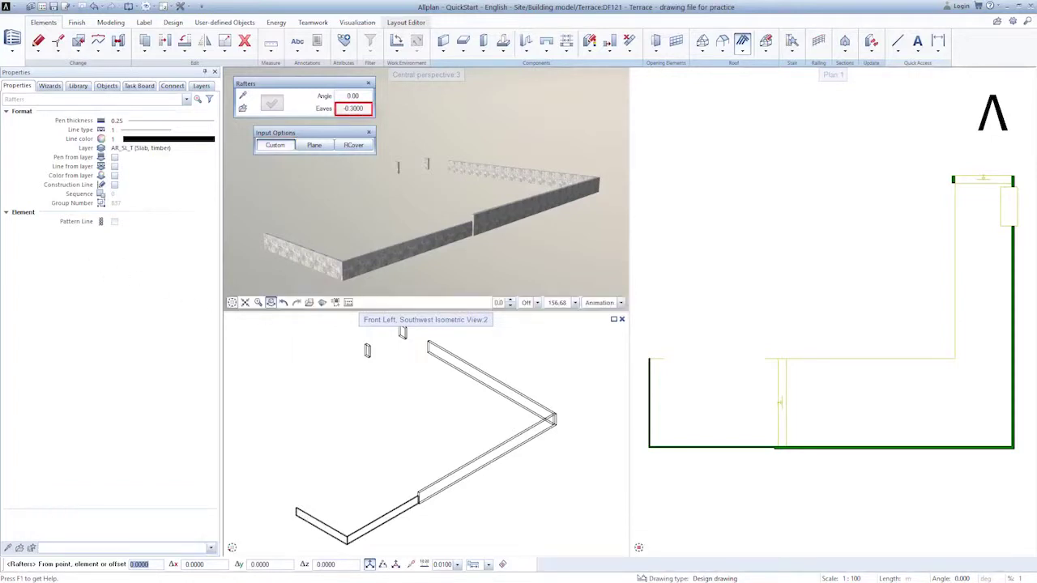
pyautogui.scroll(5, 645, 366)
pyautogui.scroll(3, 645, 366)
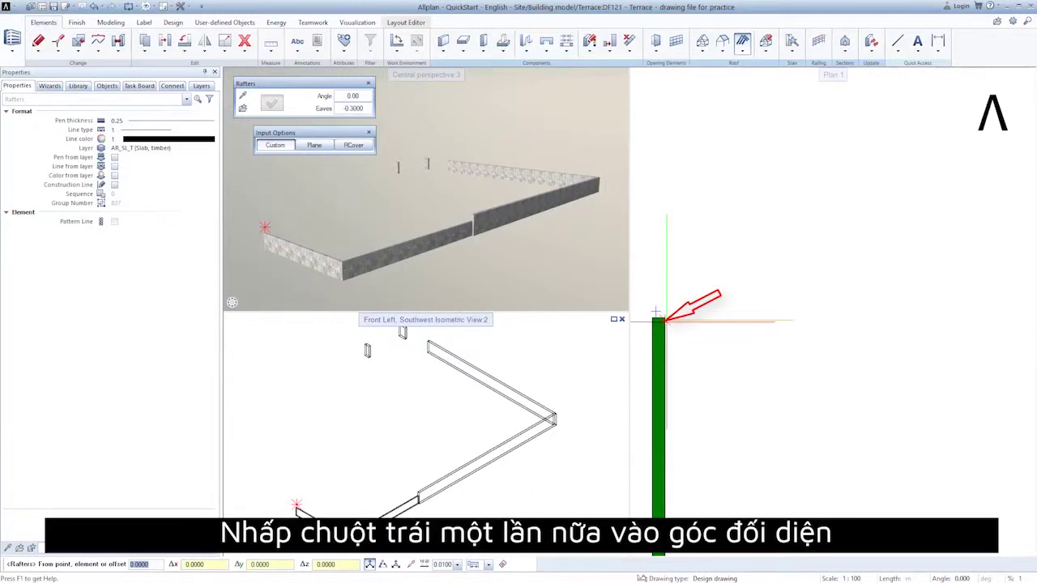
pyautogui.click(661, 321)
pyautogui.scroll(-3, 780, 447)
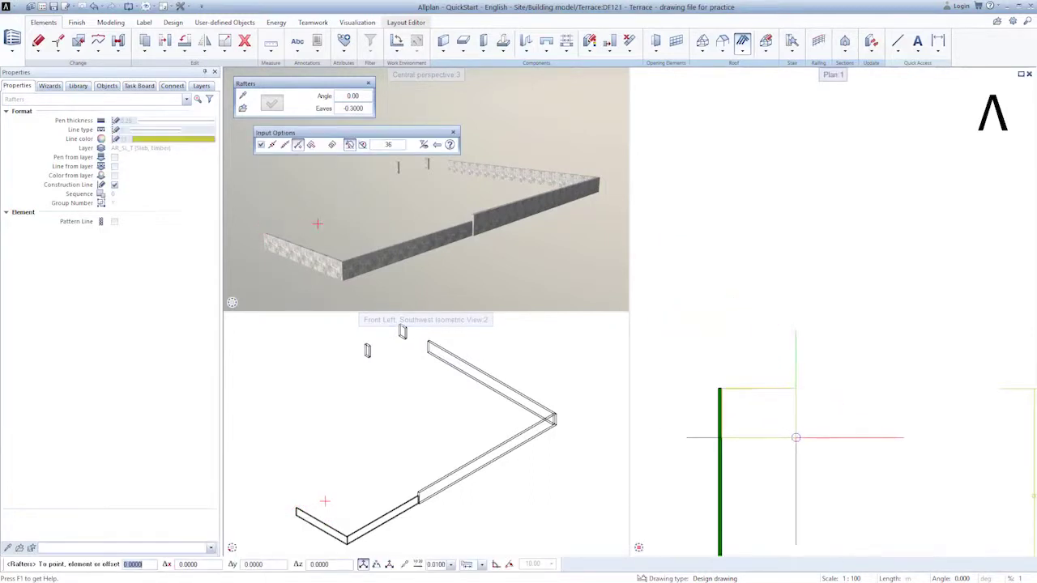
pyautogui.moveTo(797, 438); pyautogui.dragTo(715, 280, button='middle')
pyautogui.scroll(4, 928, 426)
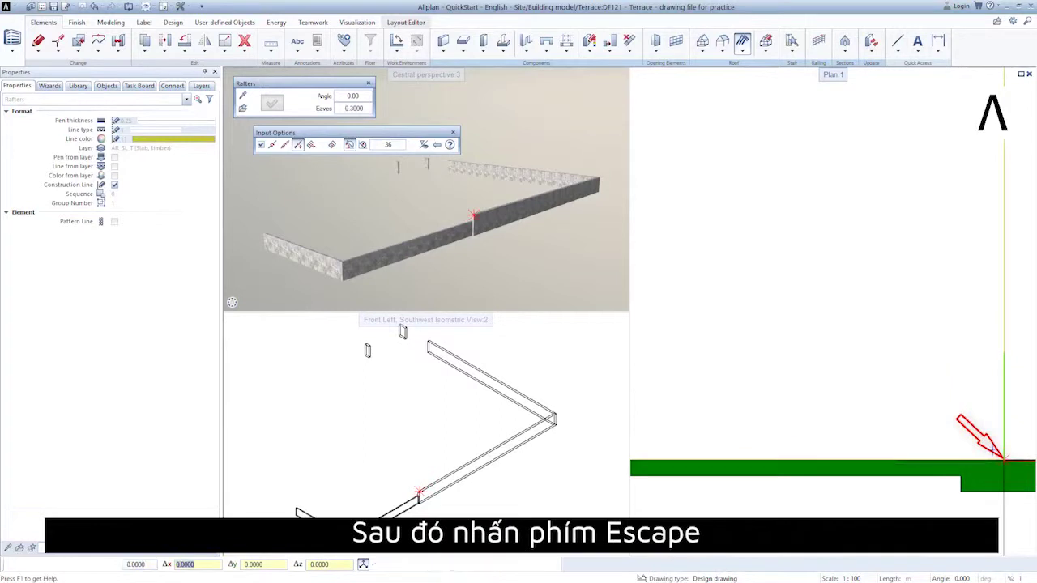
pyautogui.click(1002, 460)
pyautogui.press('Escape')
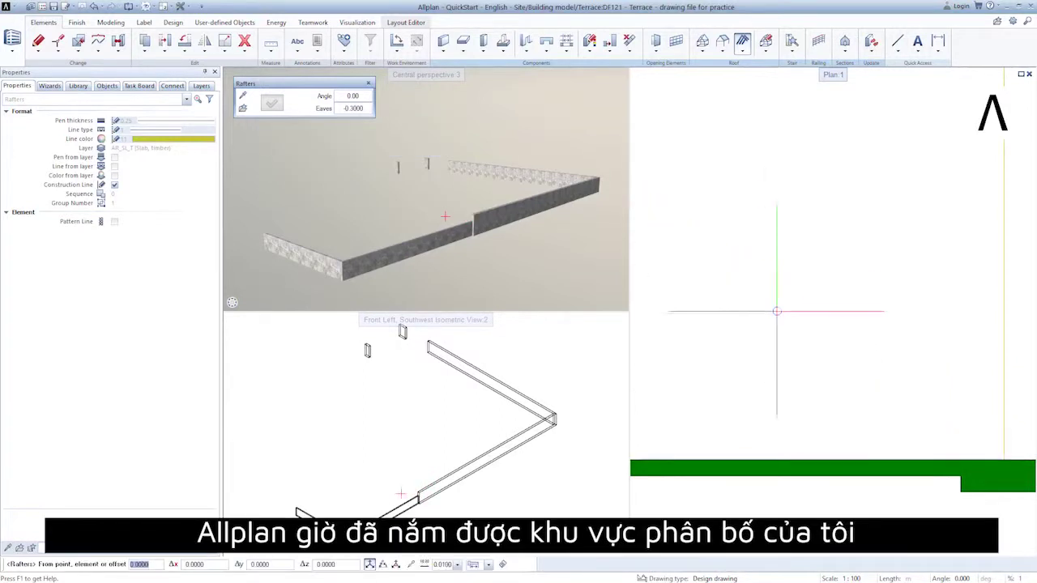
pyautogui.scroll(-3, 775, 308)
pyautogui.scroll(-1, 853, 344)
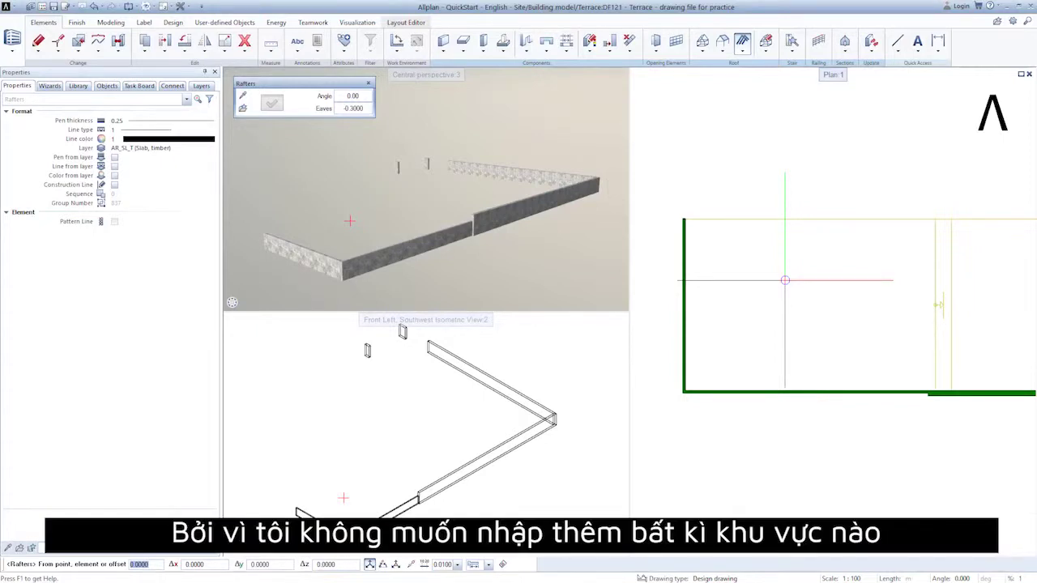
pyautogui.press('Escape')
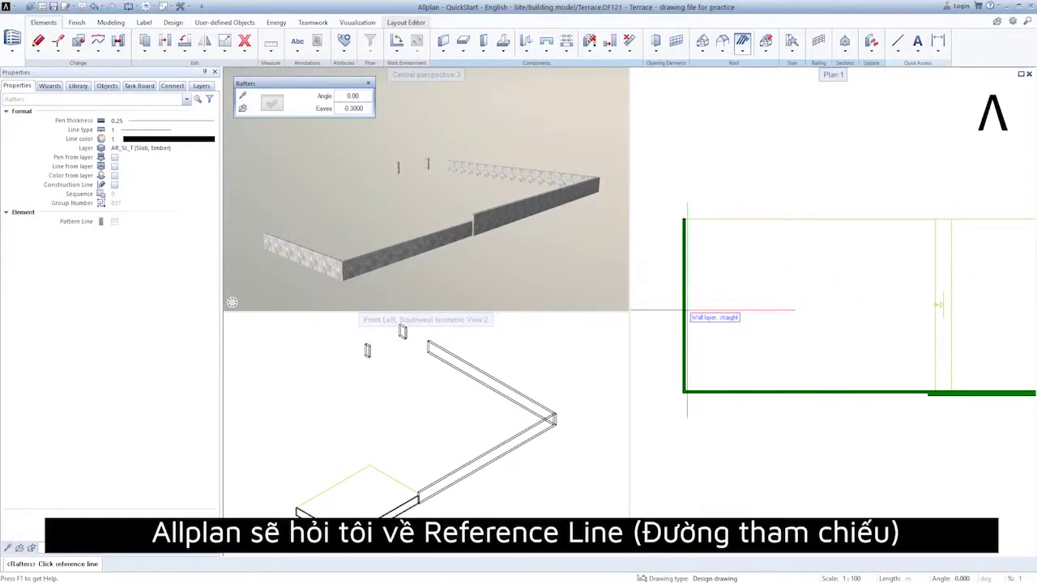
# - Use the left edge stone's inner line as reference and distribute the boards from its lower inner corner, with distance 0, to its upper end
pyautogui.scroll(2, 692, 300)
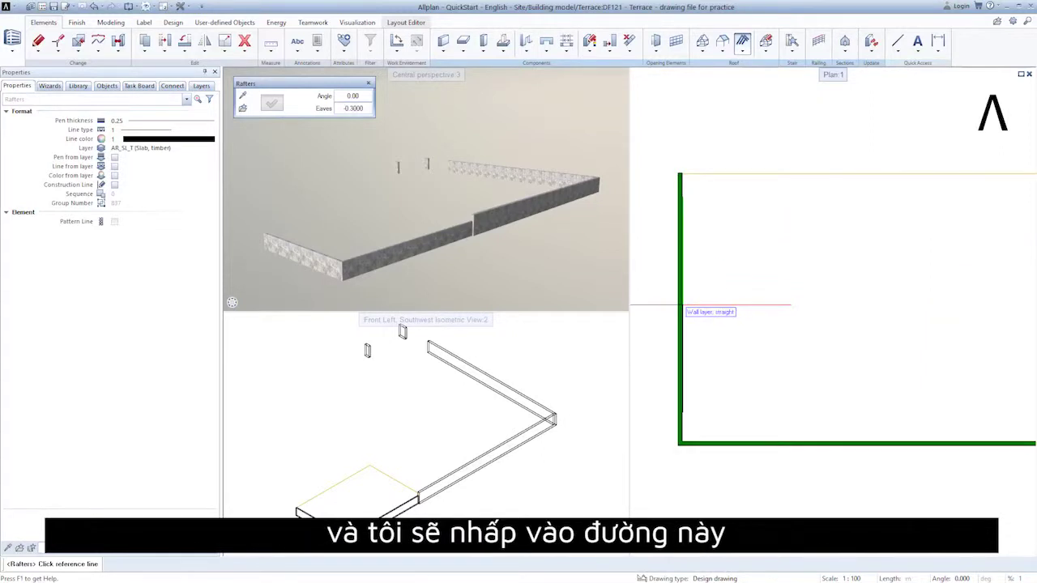
pyautogui.click(681, 304)
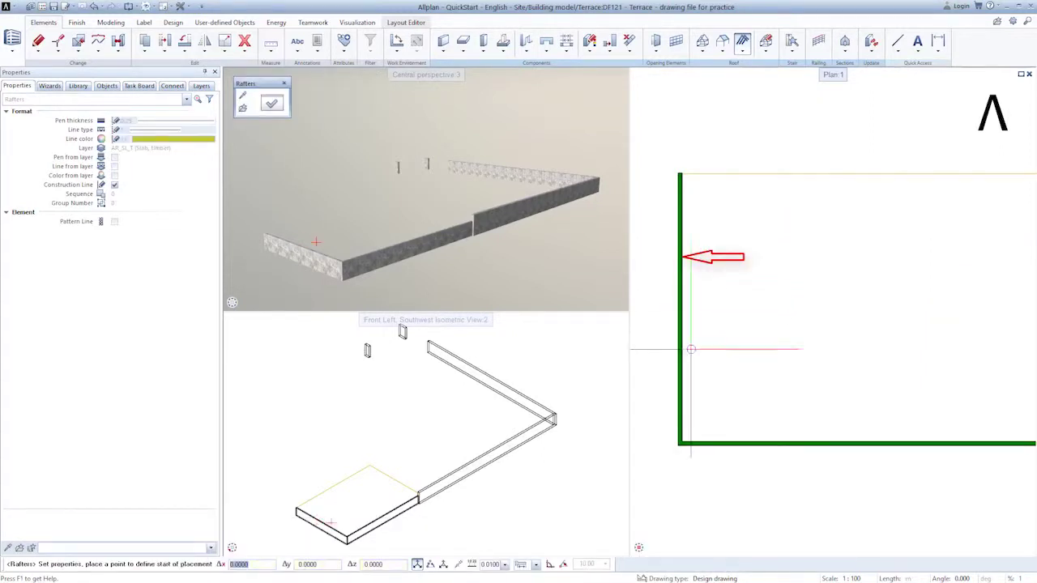
pyautogui.scroll(2, 691, 422)
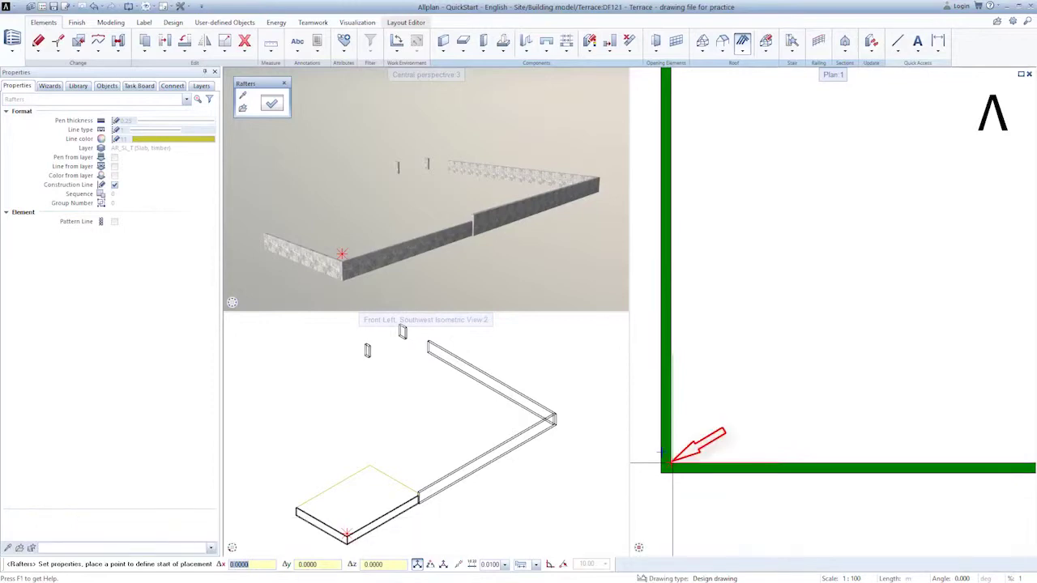
pyautogui.click(671, 464)
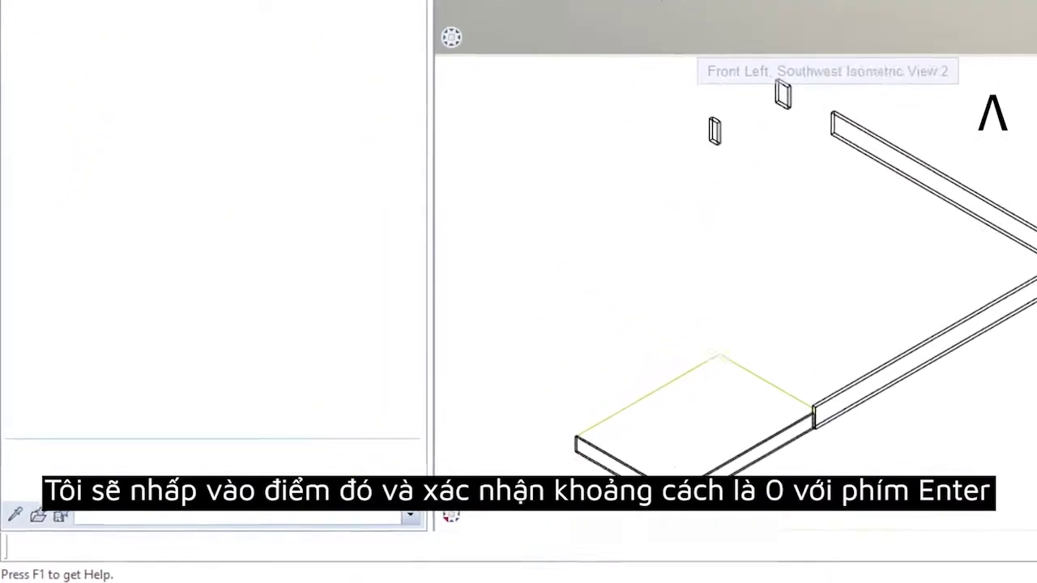
pyautogui.press('Return')
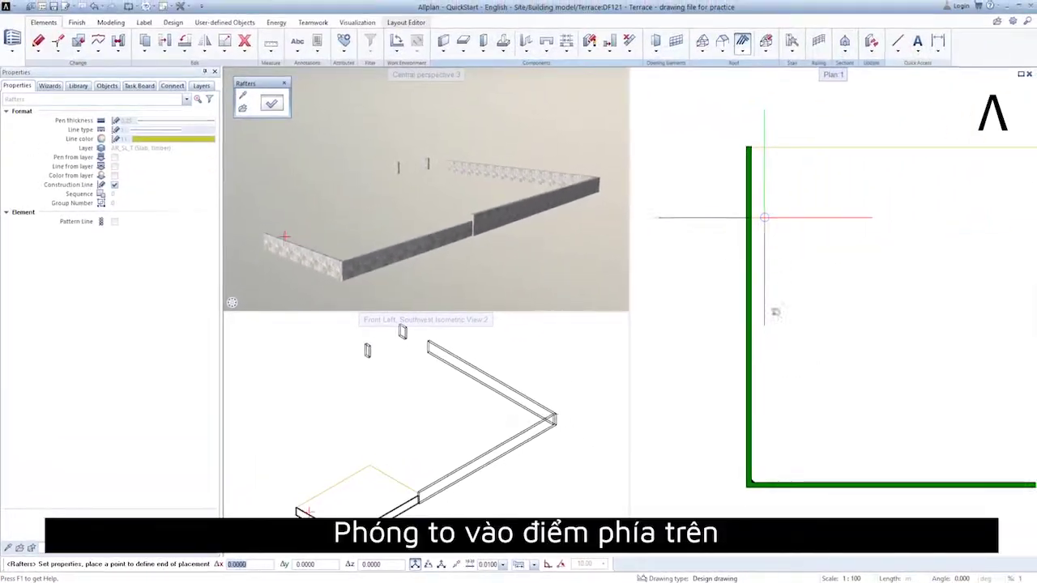
pyautogui.scroll(3, 752, 234)
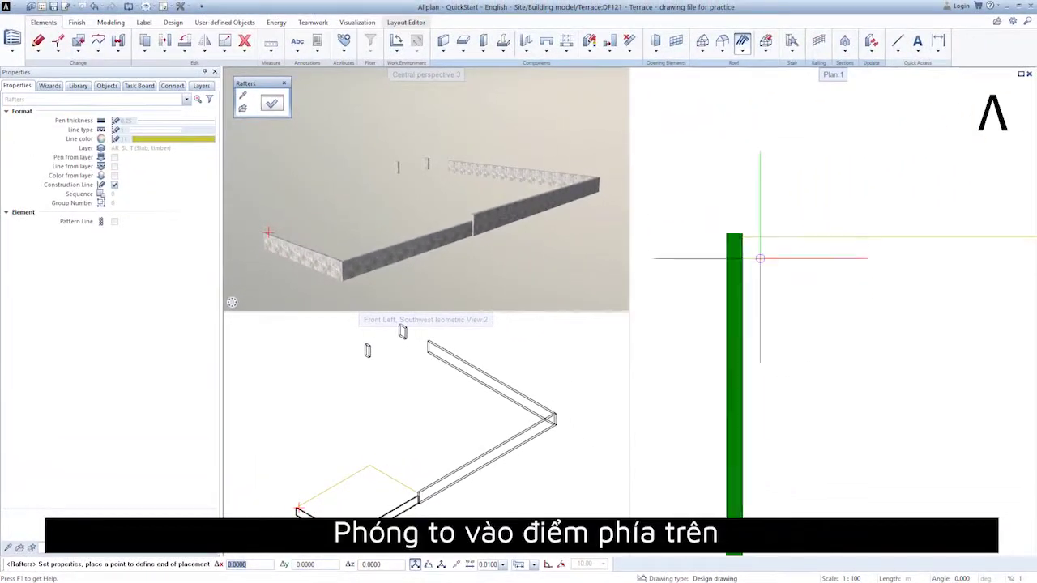
pyautogui.click(713, 219)
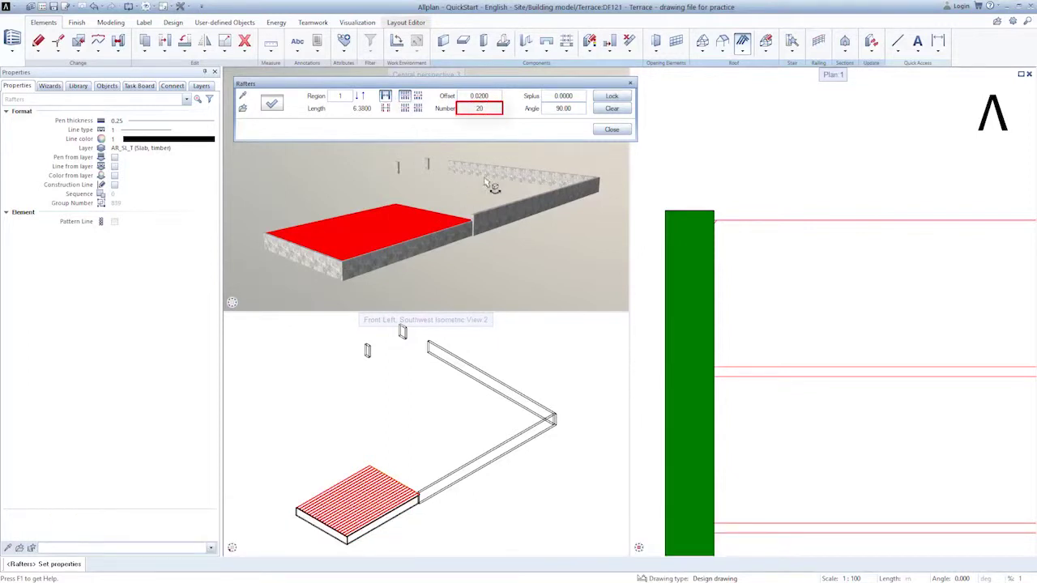
# - Finish the rectangular floor's rafter design, save the changes and leave the Rafters tool
pyautogui.click(612, 129)
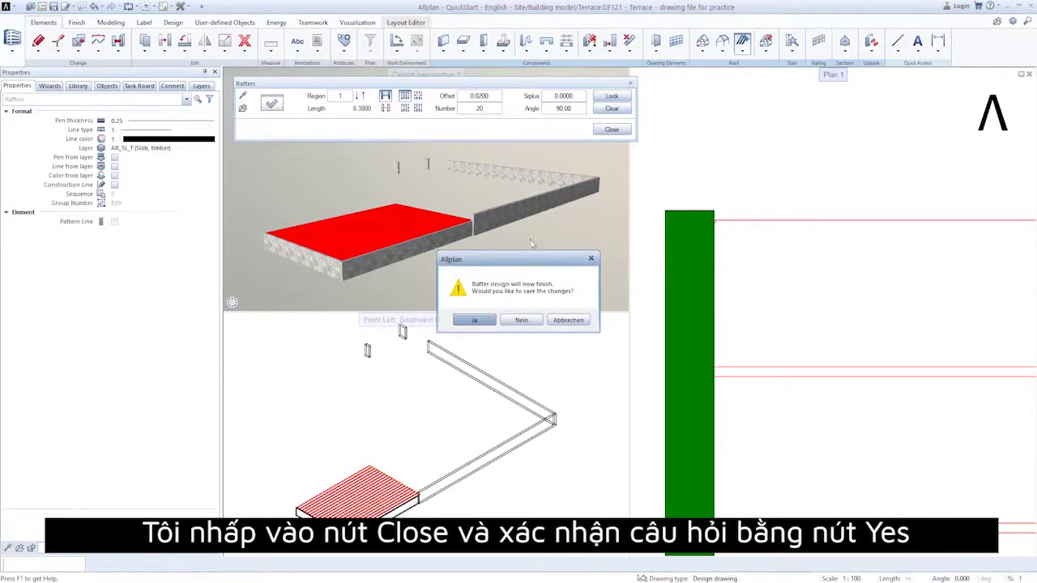
pyautogui.click(474, 320)
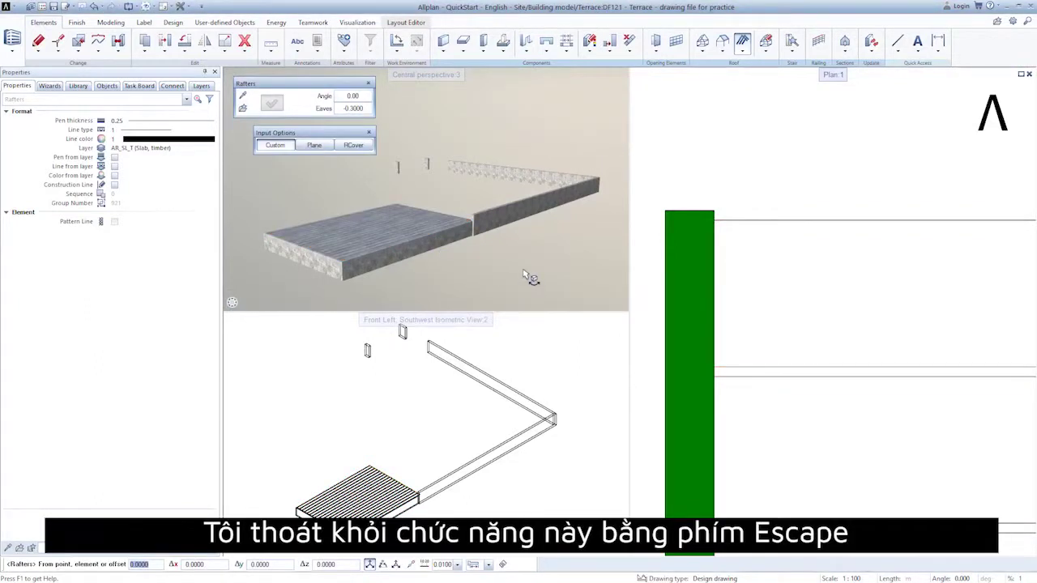
pyautogui.press('Escape')
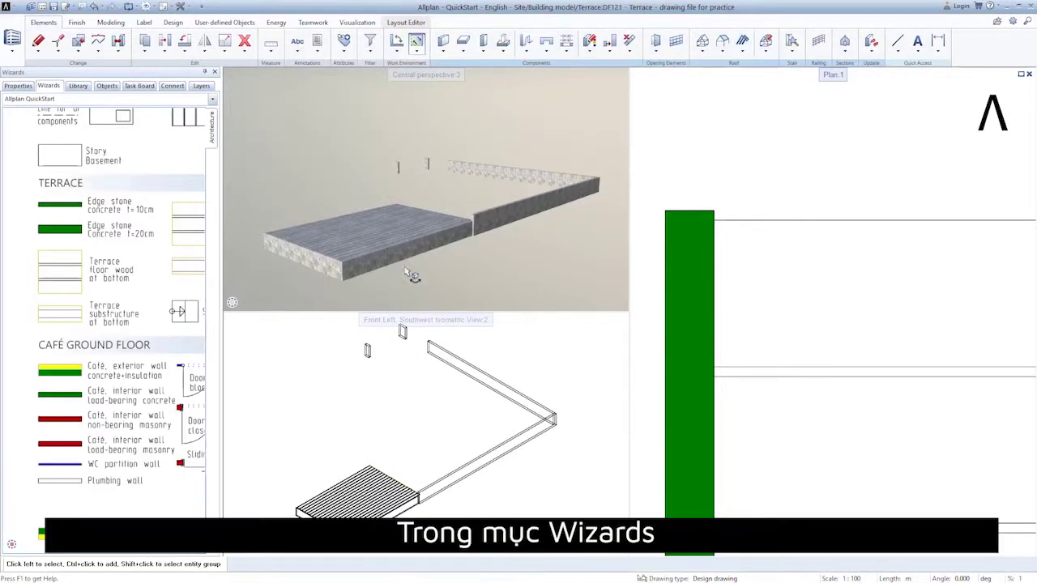
pyautogui.moveTo(347, 274); pyautogui.dragTo(310, 308)
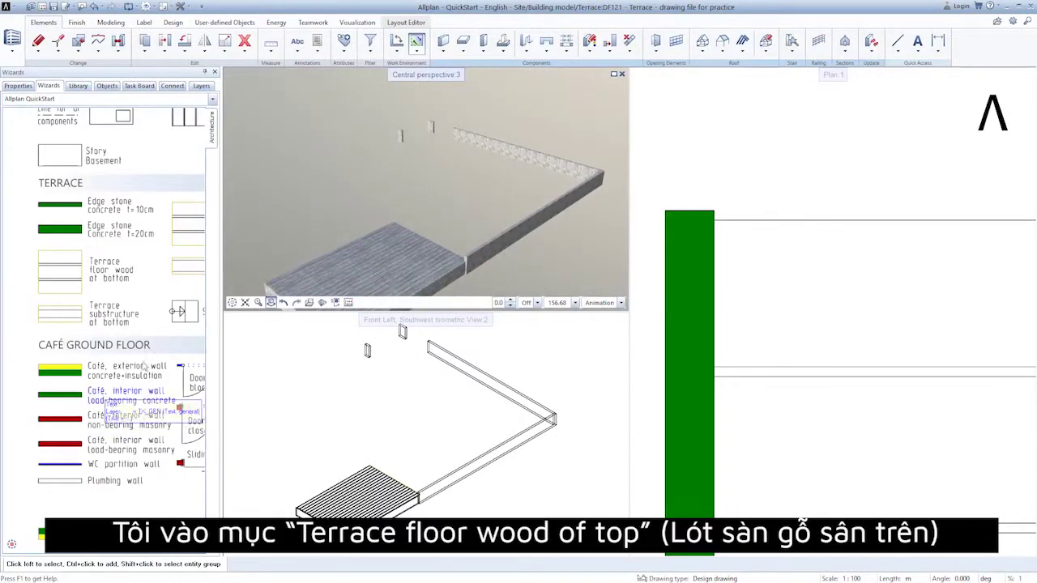
# - Take the Terrace floor wood at top rafters from the wizard and define the L-shaped upper terrace area with area detection
pyautogui.moveTo(158, 303); pyautogui.dragTo(89, 320, button='middle')
pyautogui.scroll(3, 129, 252)
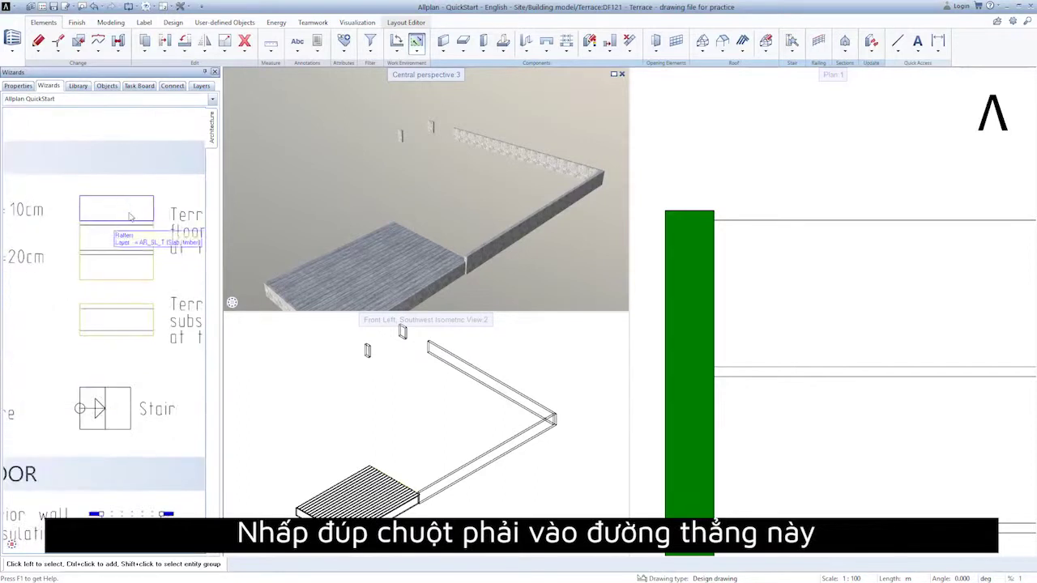
pyautogui.rightClick(127, 203)
pyautogui.rightClick(127, 202)
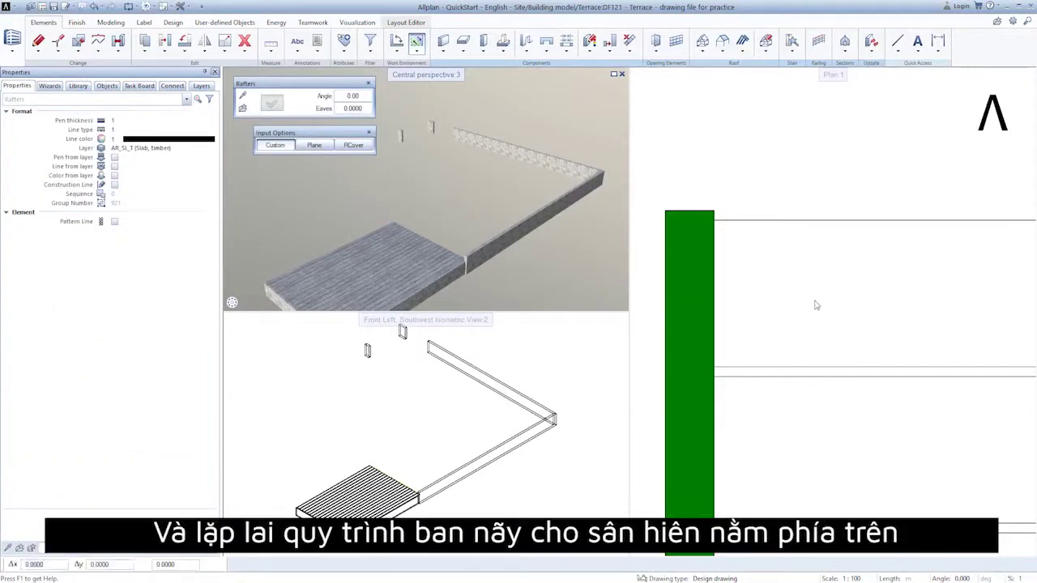
pyautogui.moveTo(897, 337); pyautogui.dragTo(737, 324, button='middle')
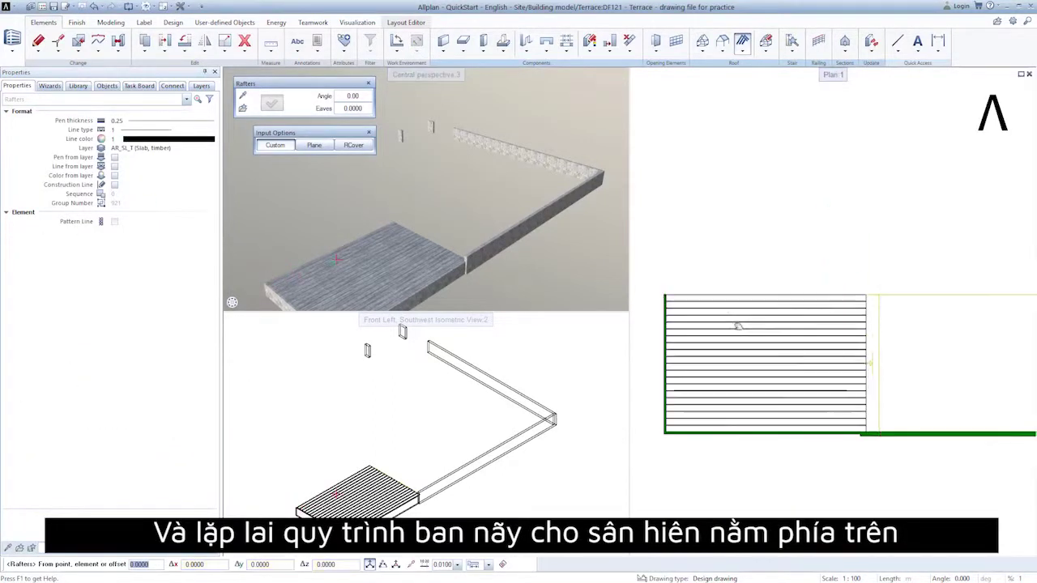
pyautogui.scroll(-4, 738, 324)
pyautogui.moveTo(854, 335); pyautogui.dragTo(776, 345, button='middle')
pyautogui.scroll(5, 797, 342)
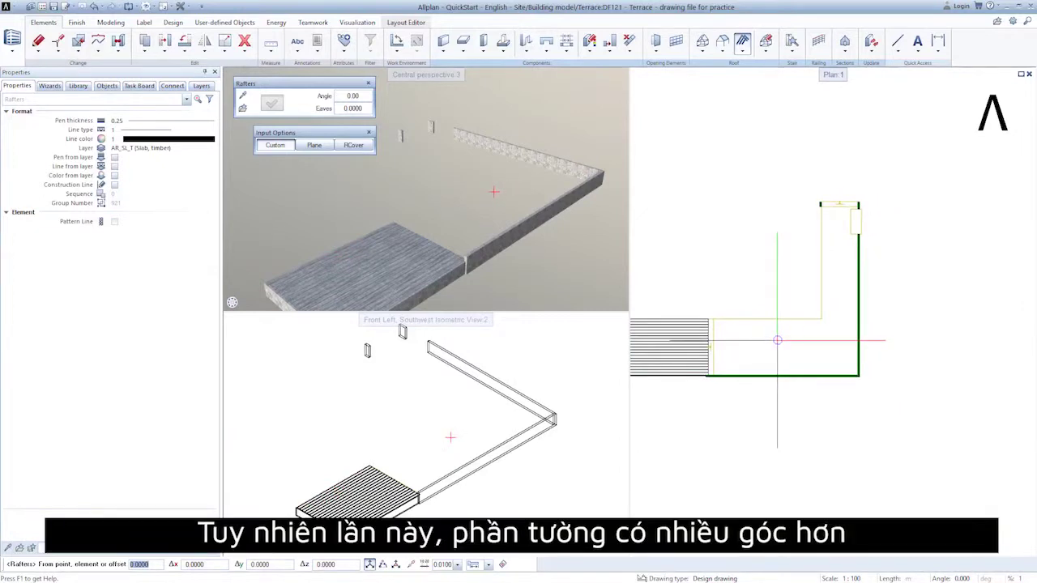
pyautogui.scroll(1, 829, 357)
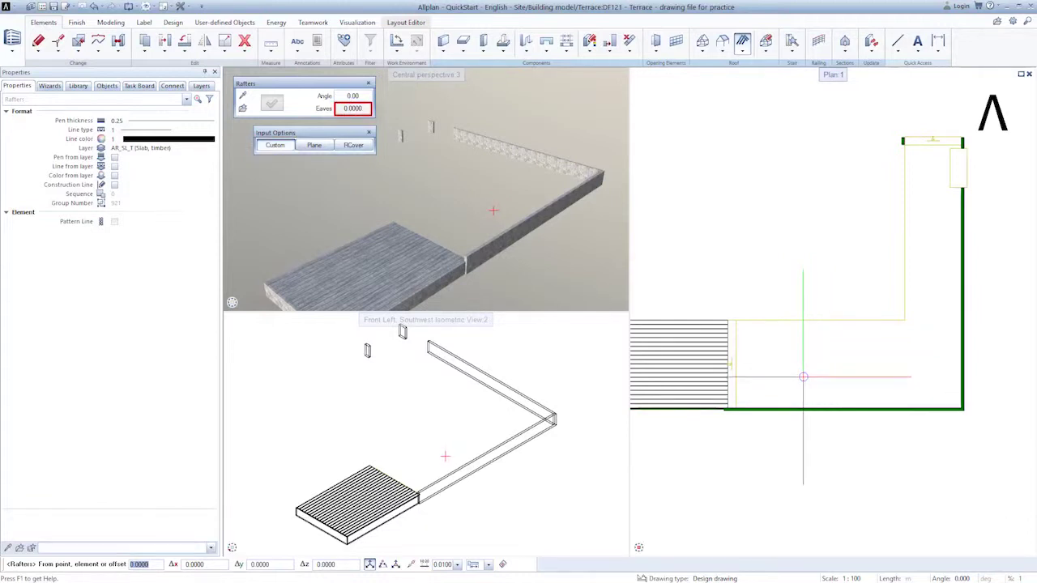
pyautogui.scroll(3, 722, 411)
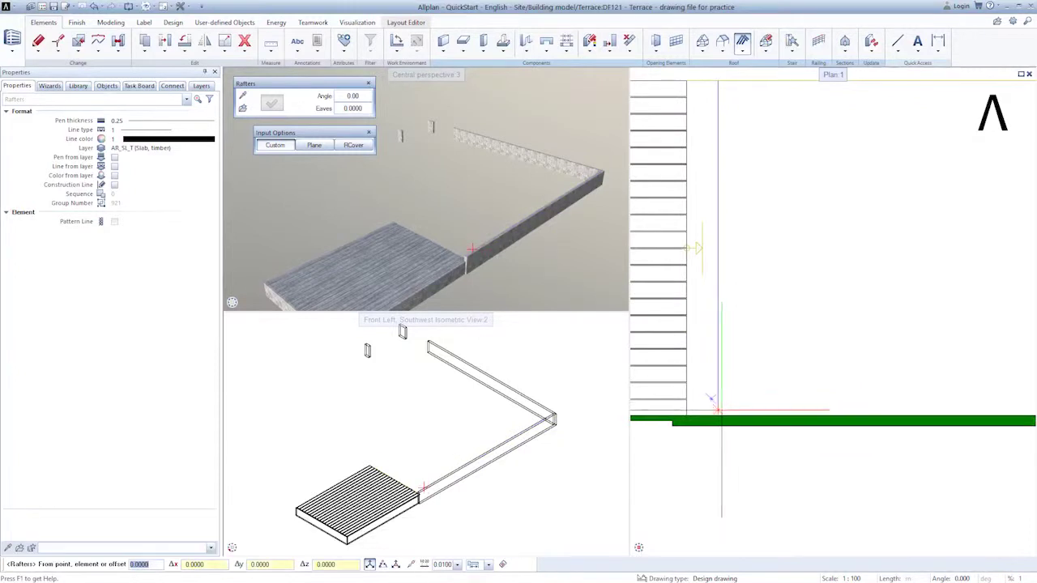
pyautogui.click(719, 415)
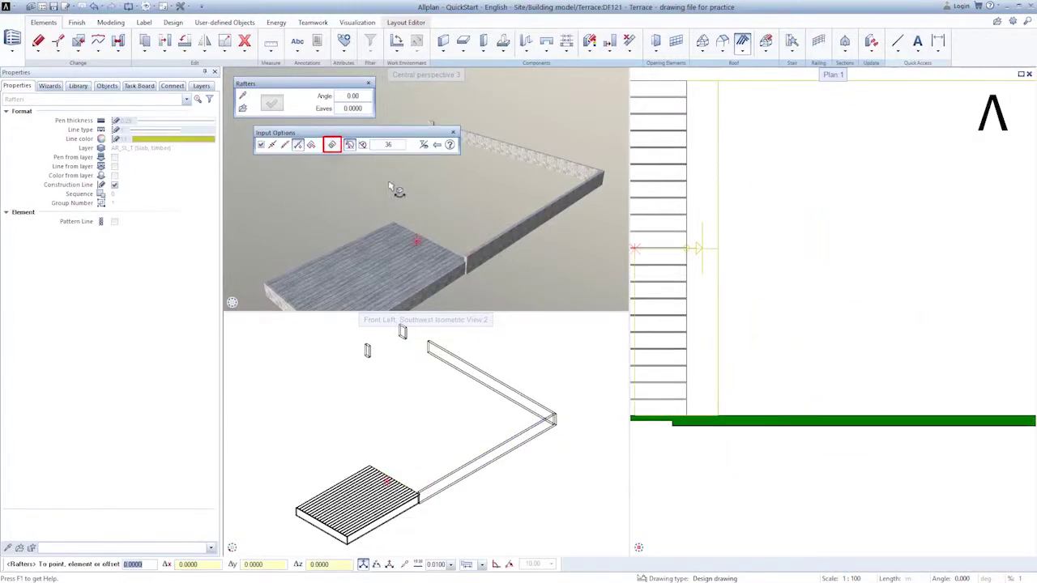
pyautogui.click(332, 145)
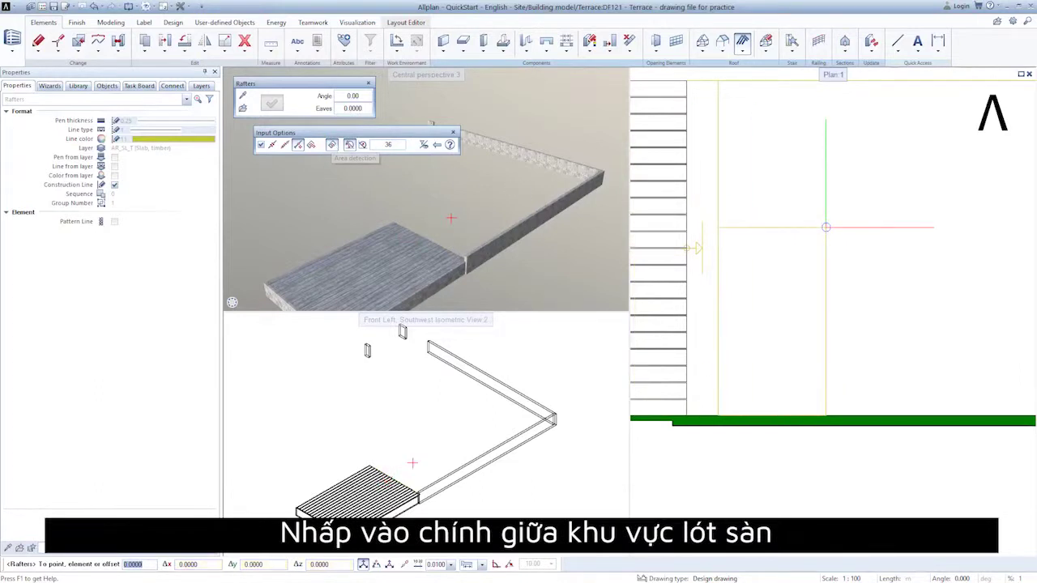
pyautogui.click(826, 227)
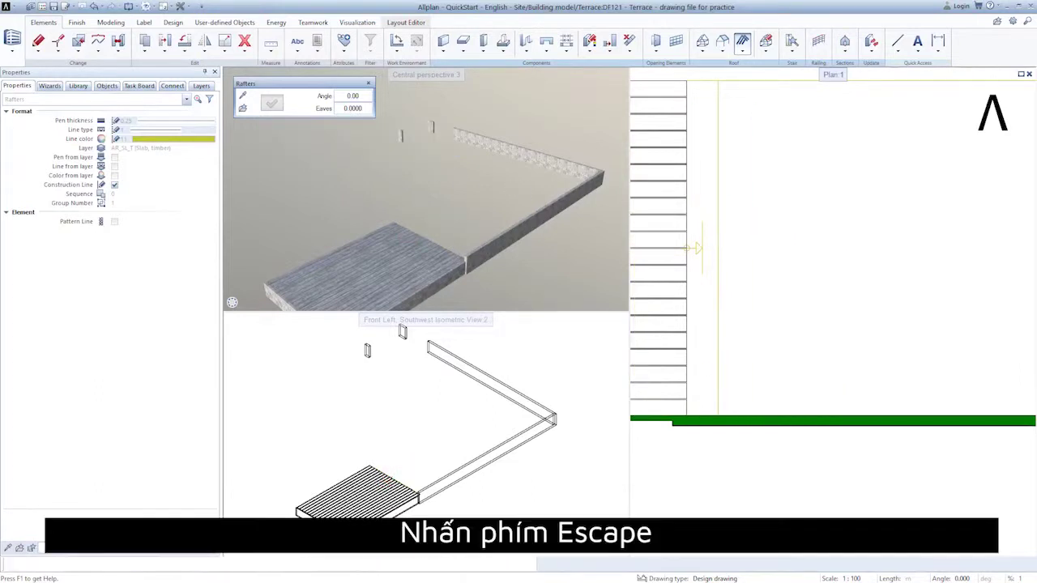
pyautogui.press('Escape')
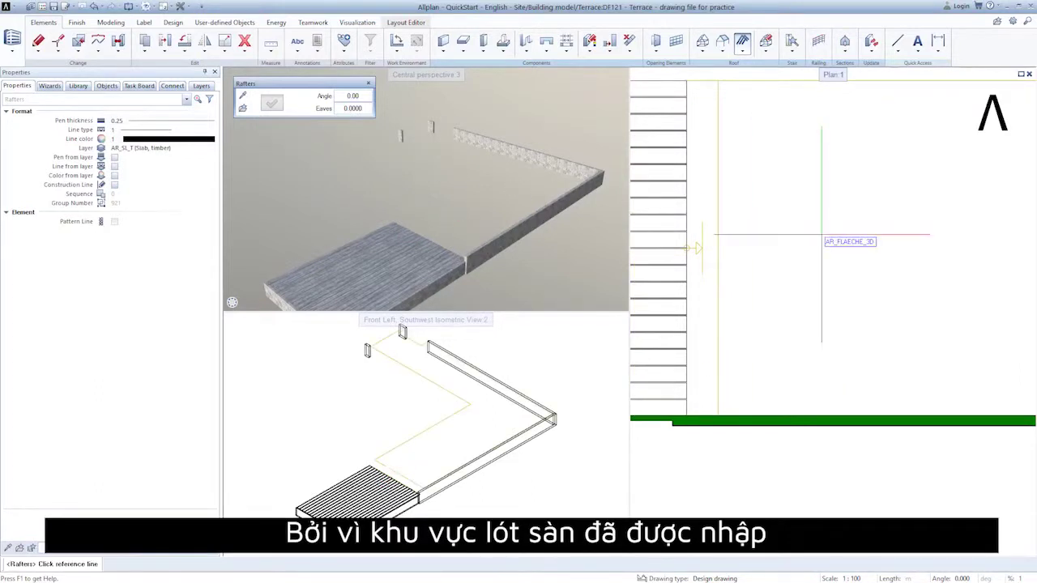
# - Use the L-shaped area's left edge as reference line and distribute the boards from the lower-right inner corner up to the upper boundary
pyautogui.scroll(-3, 821, 235)
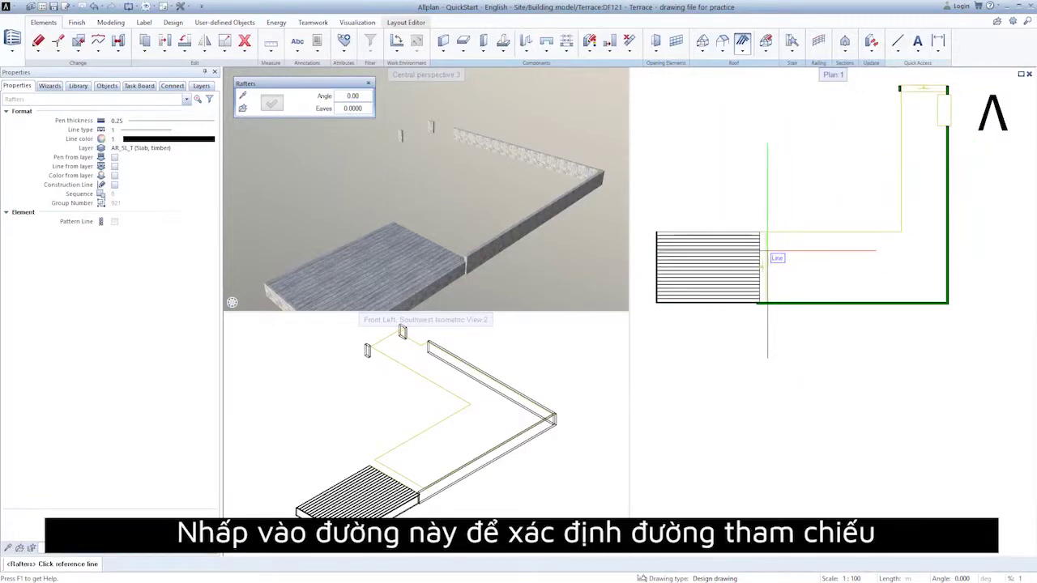
pyautogui.scroll(3, 759, 243)
pyautogui.click(757, 243)
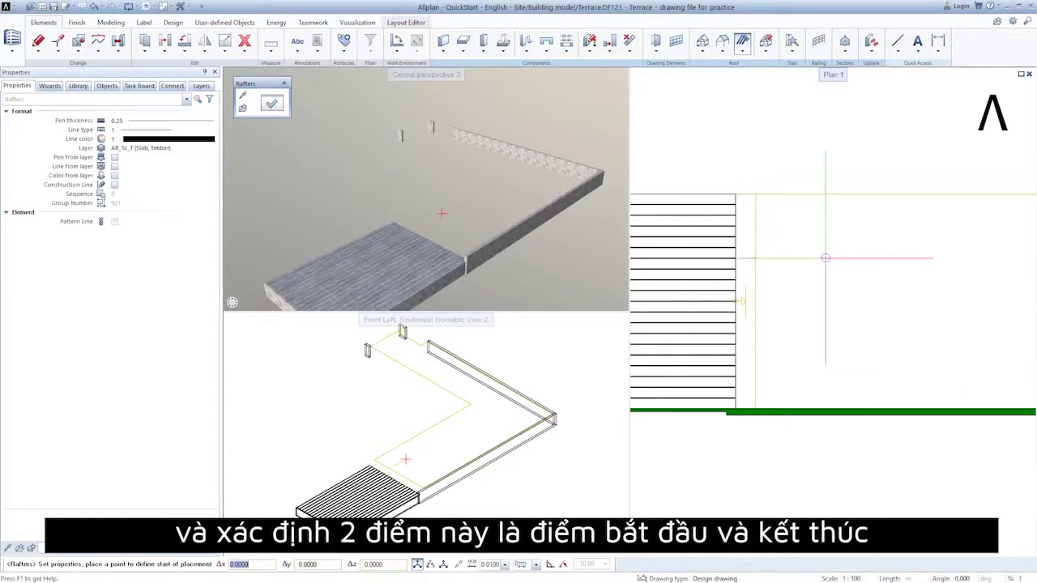
pyautogui.scroll(-3, 896, 274)
pyautogui.scroll(5, 897, 273)
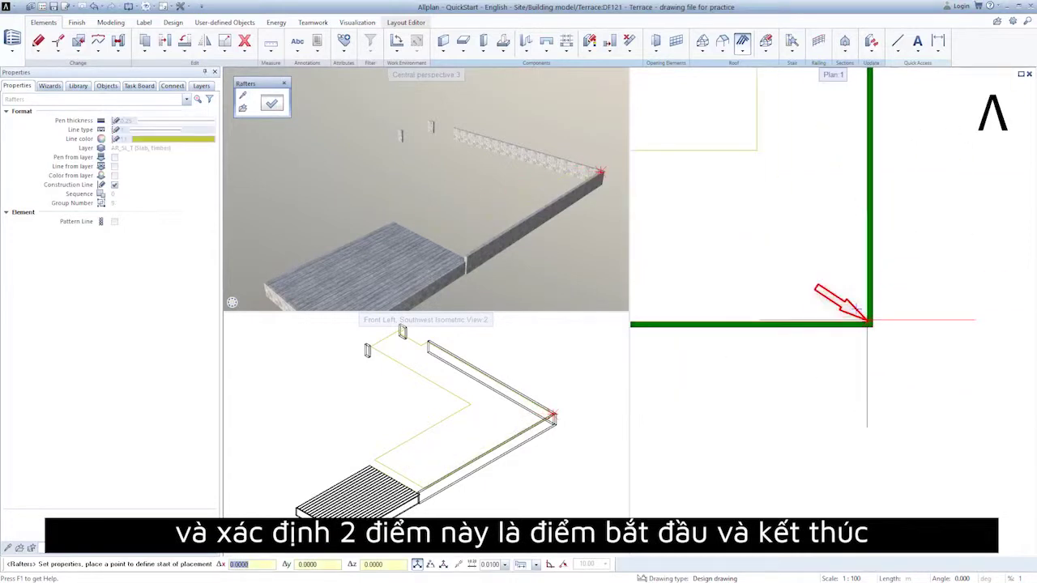
pyautogui.click(867, 322)
pyautogui.scroll(-4, 837, 263)
pyautogui.moveTo(842, 247); pyautogui.dragTo(833, 367, button='middle')
pyautogui.scroll(6, 835, 230)
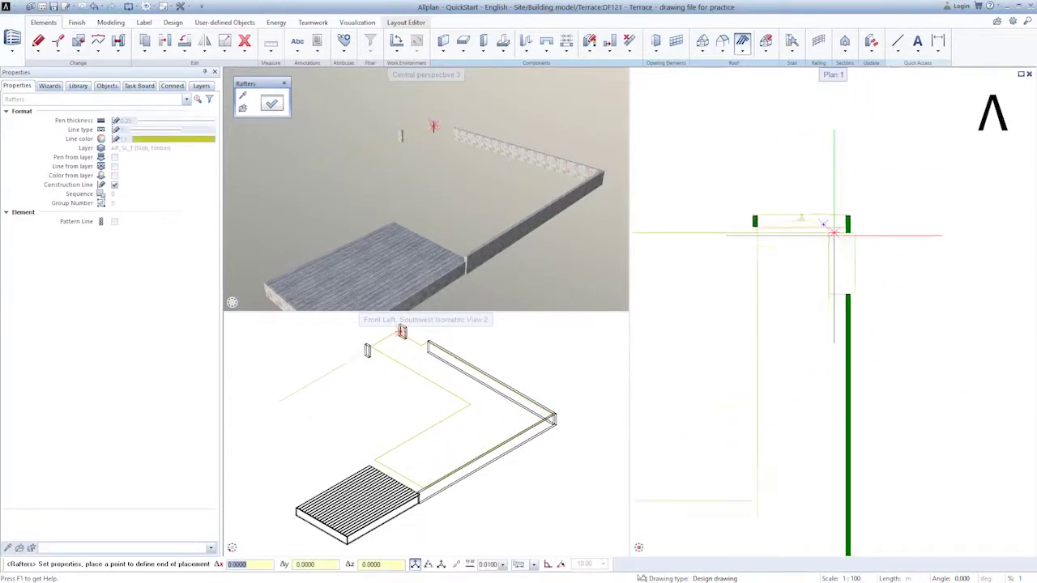
pyautogui.scroll(5, 844, 225)
pyautogui.click(859, 232)
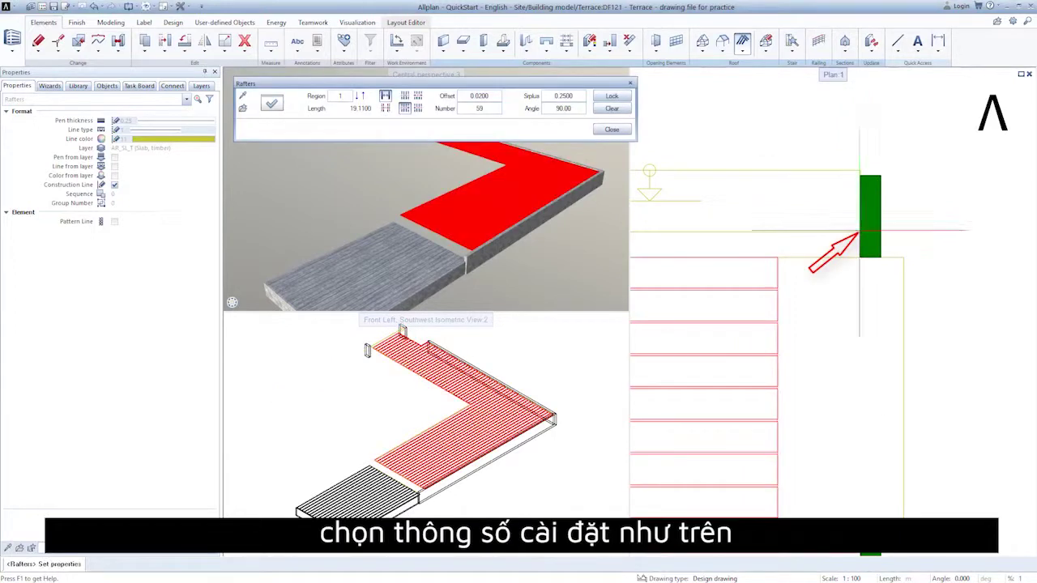
# - Switch the L-shaped floor's board distribution so that no surplus length remains, and save the rafter design
pyautogui.click(405, 96)
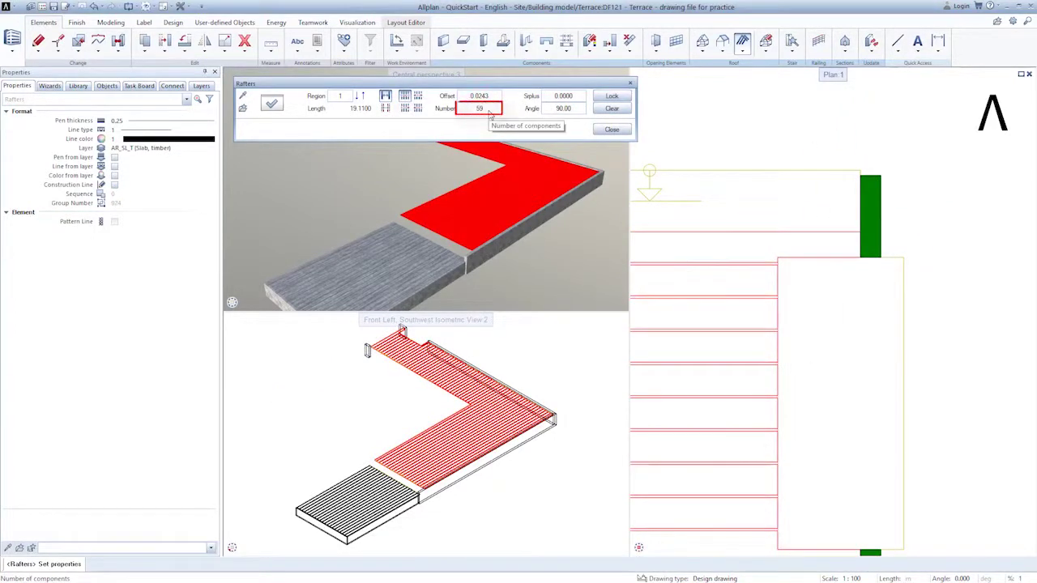
pyautogui.click(613, 132)
pyautogui.click(489, 322)
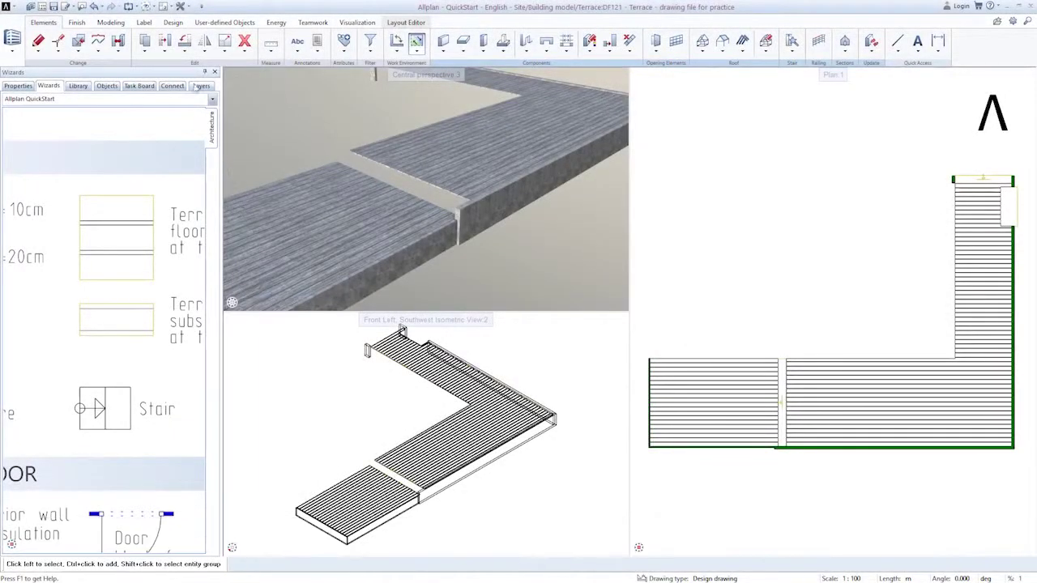
# - Reduce the workspace to a single viewport showing the plan
pyautogui.click(170, 6)
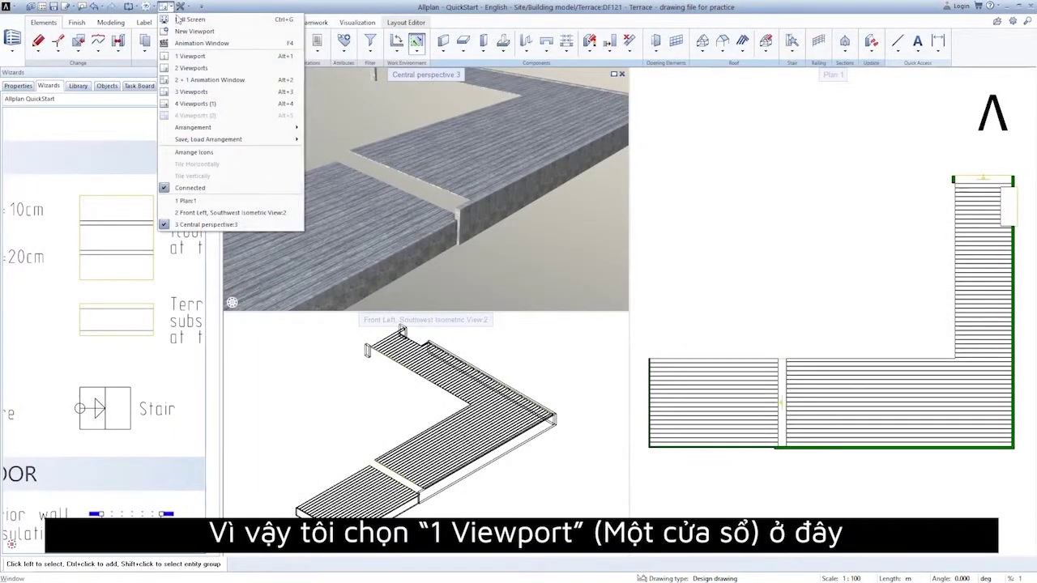
pyautogui.click(227, 57)
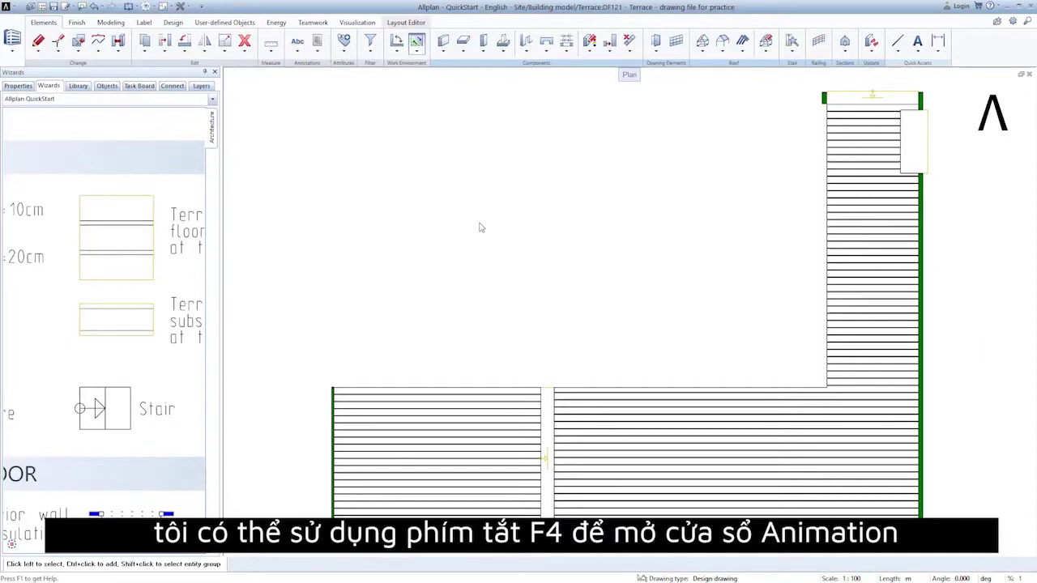
# - View the terrace in an animation window beside the plan and close that window again
pyautogui.press('F4')
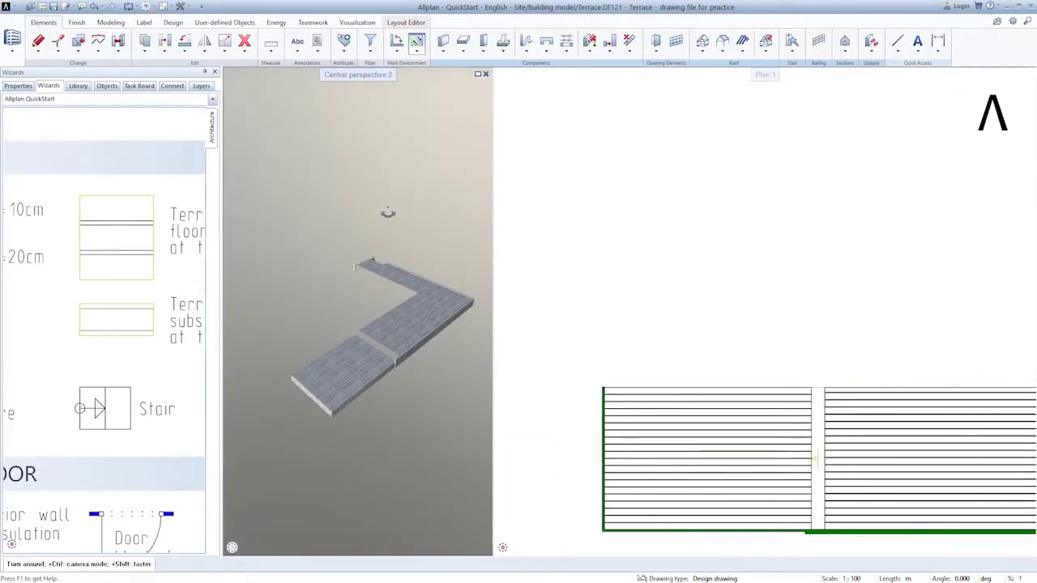
pyautogui.moveTo(386, 213); pyautogui.dragTo(345, 253)
pyautogui.scroll(3, 345, 253)
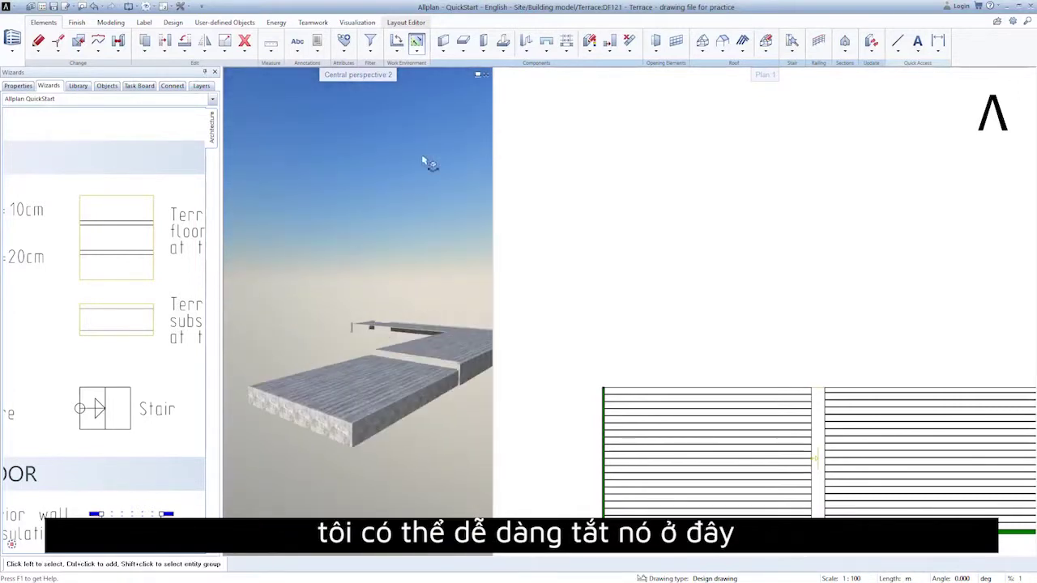
pyautogui.click(485, 75)
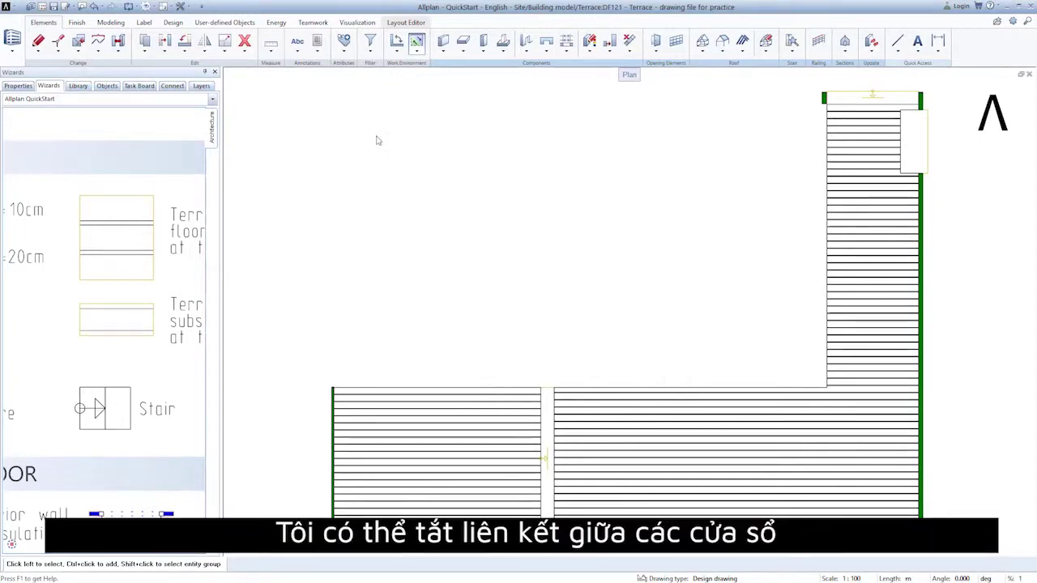
# - Turn off the connection between viewports and open the animation window at full size
pyautogui.click(166, 6)
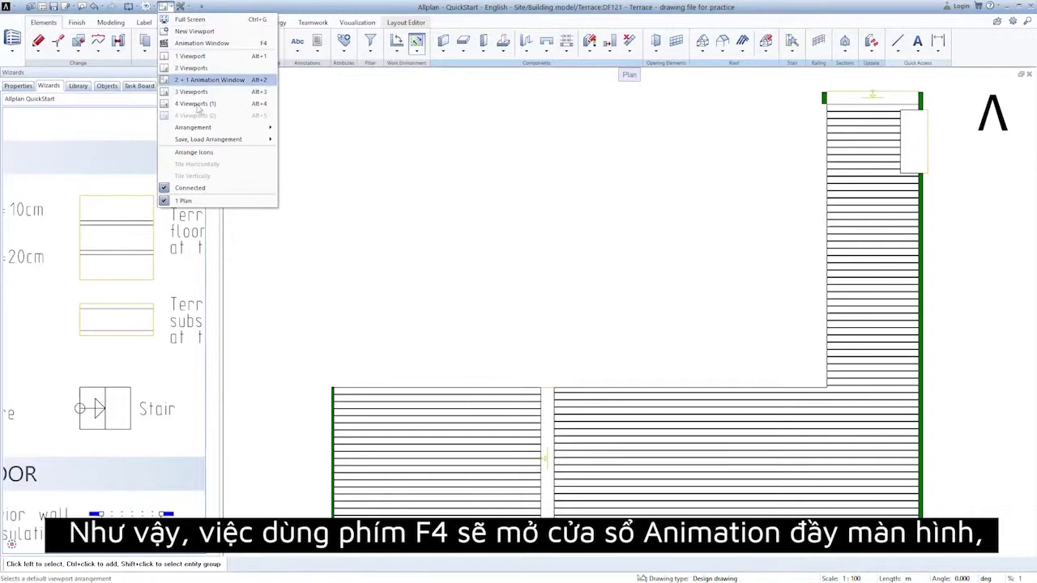
pyautogui.click(226, 190)
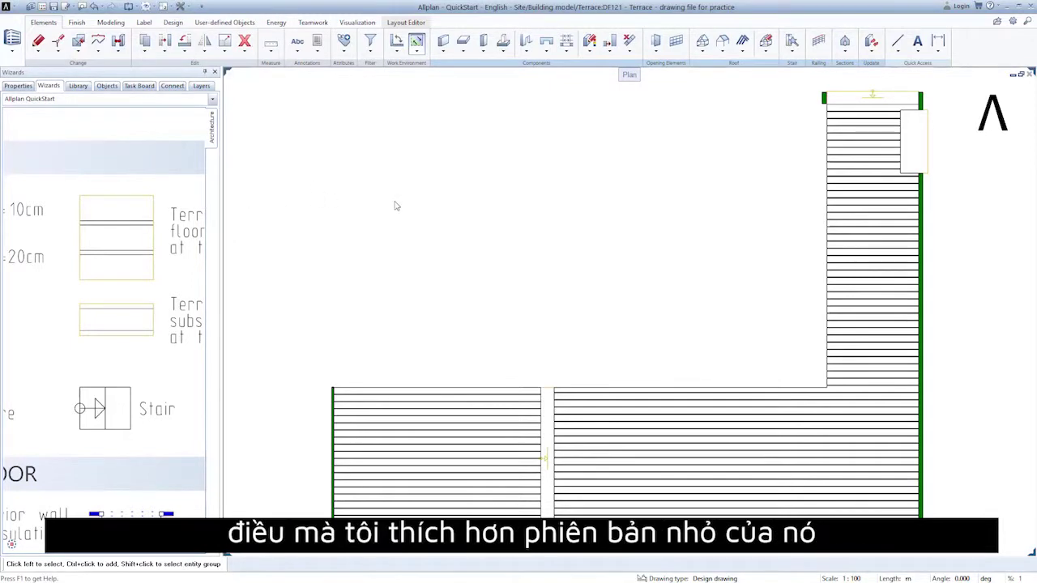
pyautogui.press('F4')
# - Examine the terrace edge and the floor boards up close in the animation window
pyautogui.moveTo(504, 200)
pyautogui.mouseDown()
pyautogui.moveTo(569, 310)
pyautogui.moveTo(465, 365)
pyautogui.mouseUp()
pyautogui.scroll(5, 694, 331)
pyautogui.moveTo(669, 311)
pyautogui.mouseDown()
pyautogui.moveTo(499, 292)
pyautogui.moveTo(809, 214)
pyautogui.moveTo(715, 225)
pyautogui.moveTo(919, 278)
pyautogui.moveTo(717, 246)
pyautogui.mouseUp()
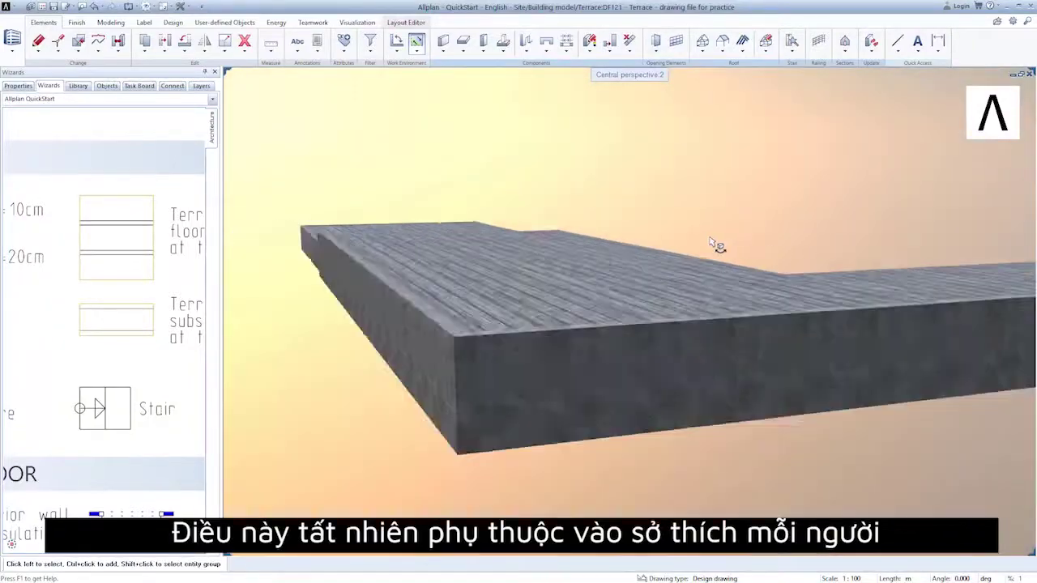
pyautogui.scroll(-2, 710, 242)
pyautogui.moveTo(552, 289); pyautogui.dragTo(548, 232, button='right')
pyautogui.moveTo(548, 231); pyautogui.dragTo(542, 225)
pyautogui.moveTo(466, 297); pyautogui.dragTo(467, 280, button='right')
pyautogui.moveTo(467, 280); pyautogui.dragTo(438, 276)
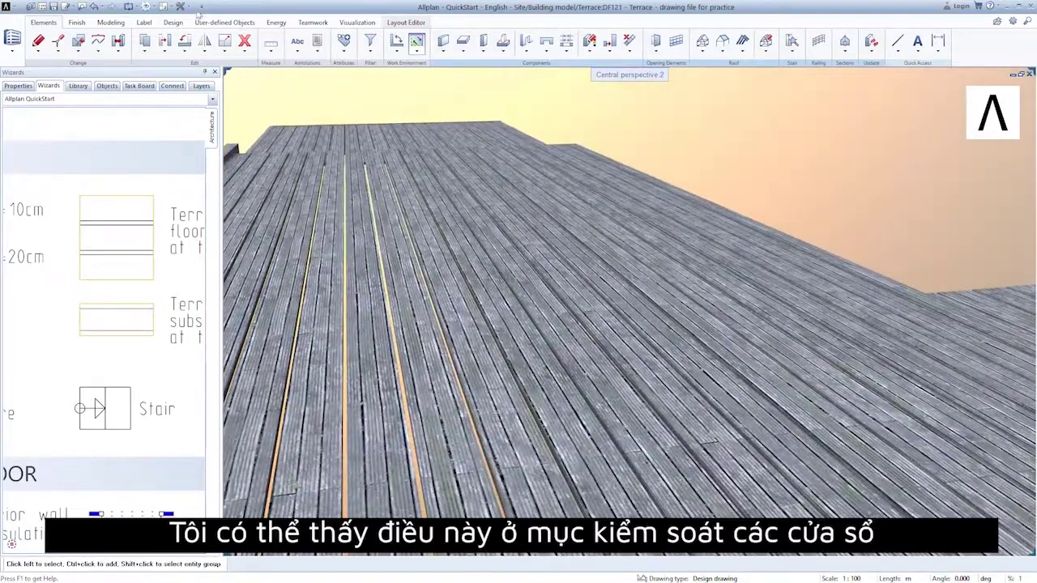
# - Return from the animation window to the plan as the only open viewport
pyautogui.click(172, 6)
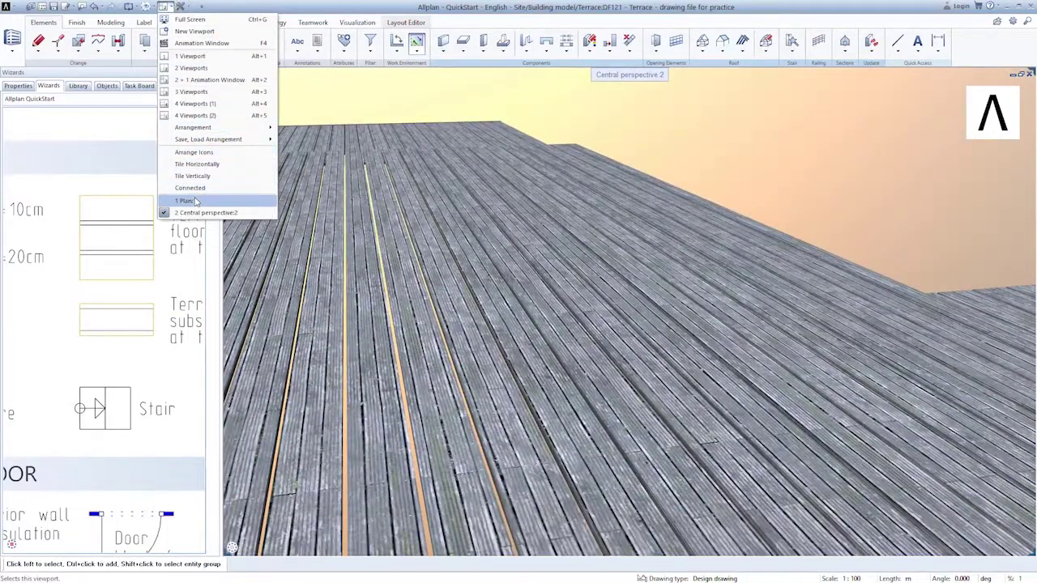
pyautogui.click(188, 200)
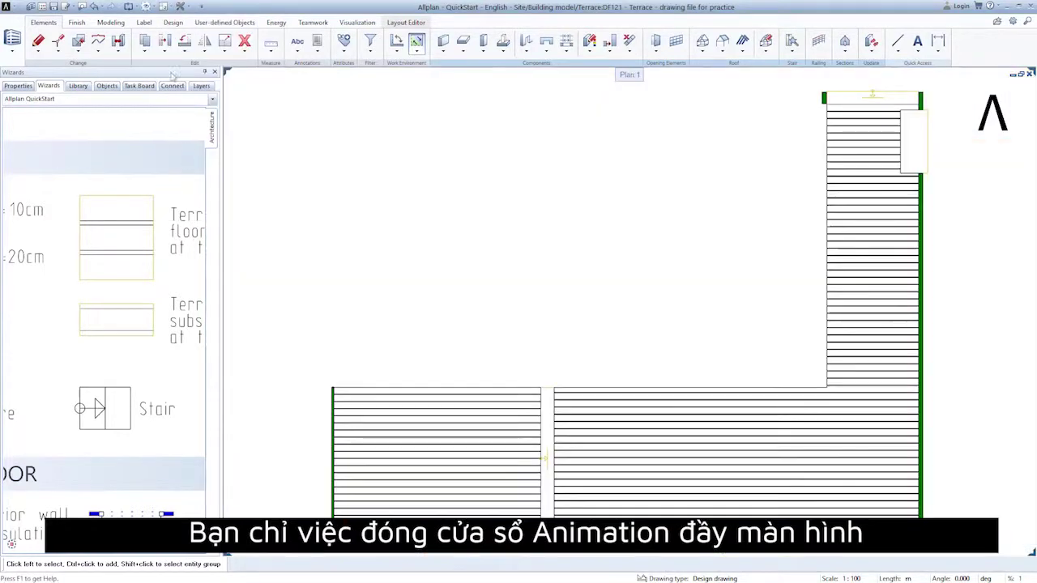
pyautogui.click(172, 7)
pyautogui.click(191, 205)
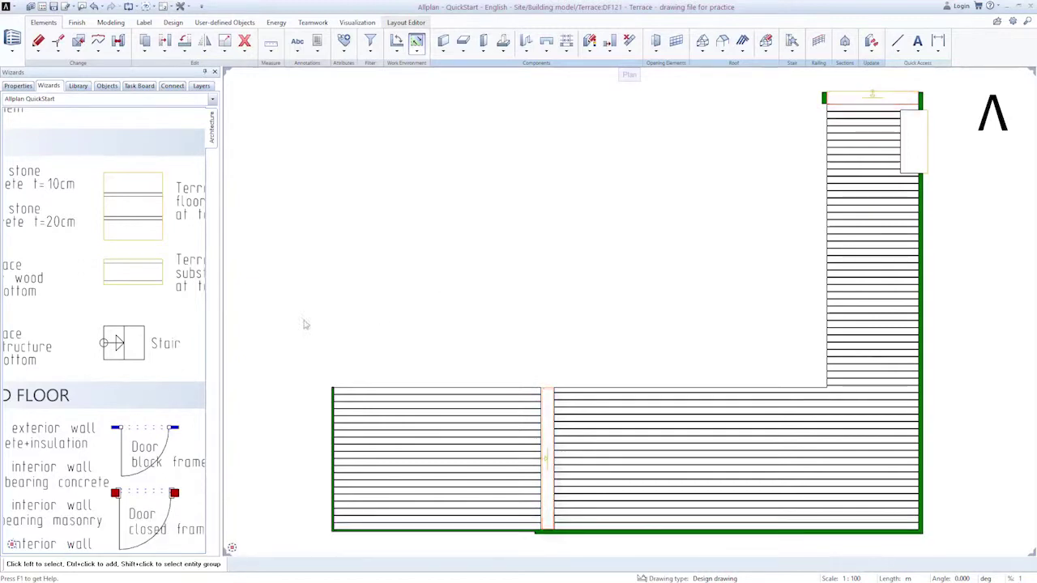
# - Take the Stair from the wizard and define its outline by the four outer corners of the gap between lower and upper terrace
pyautogui.scroll(2, 148, 353)
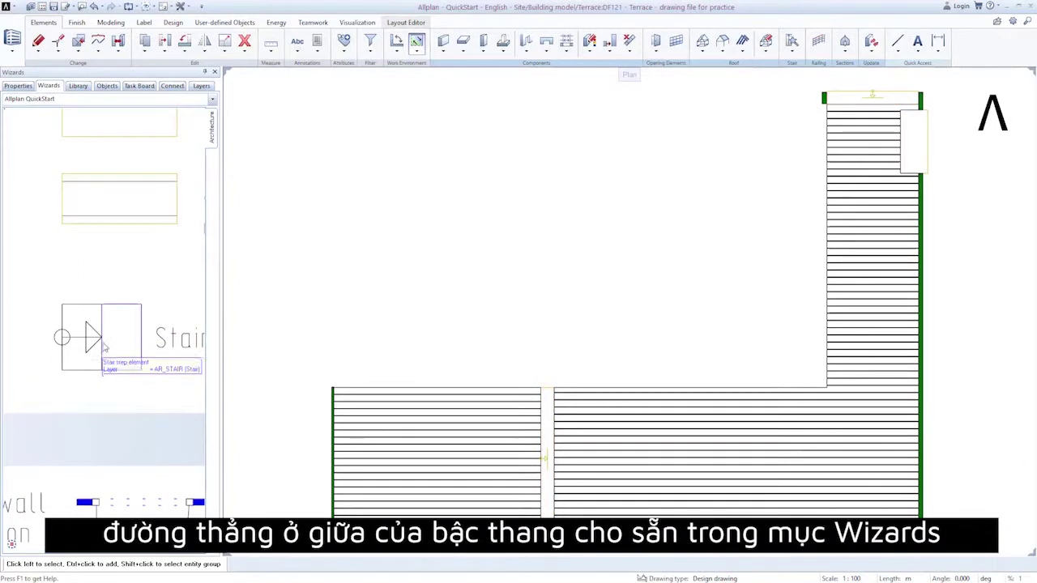
pyautogui.click(80, 341)
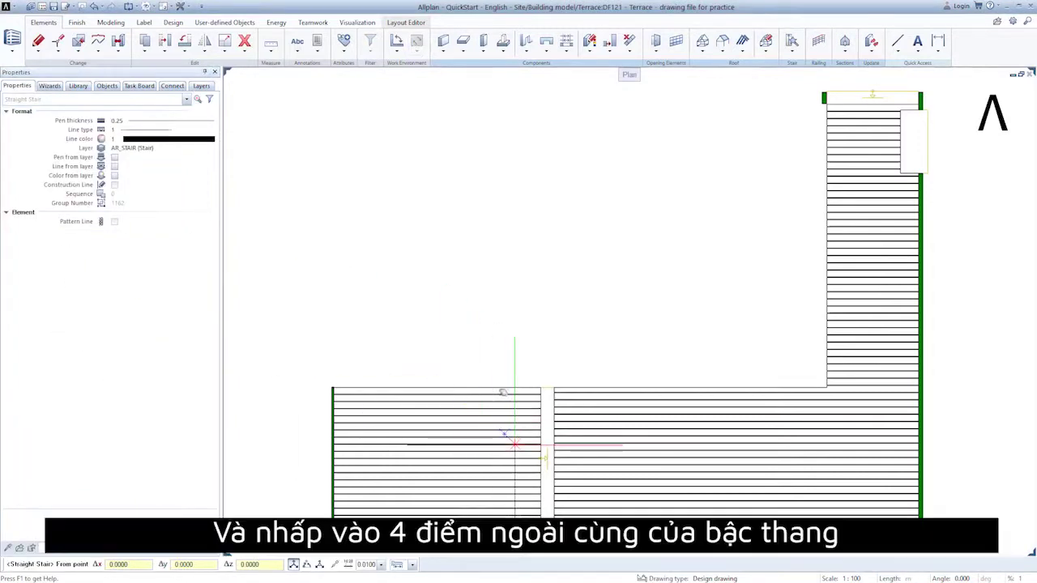
pyautogui.scroll(5, 536, 388)
pyautogui.click(525, 126)
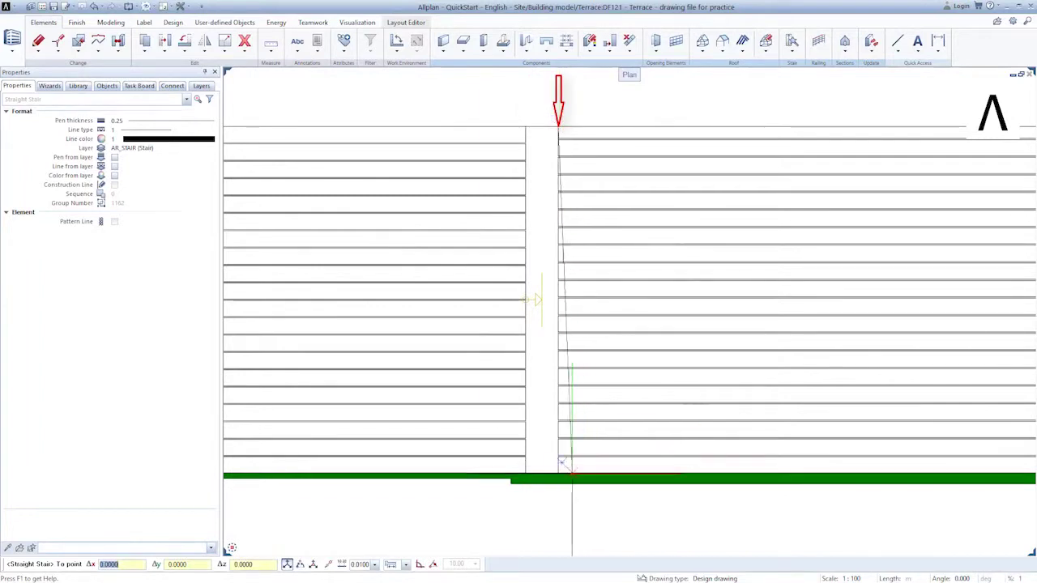
pyautogui.click(524, 471)
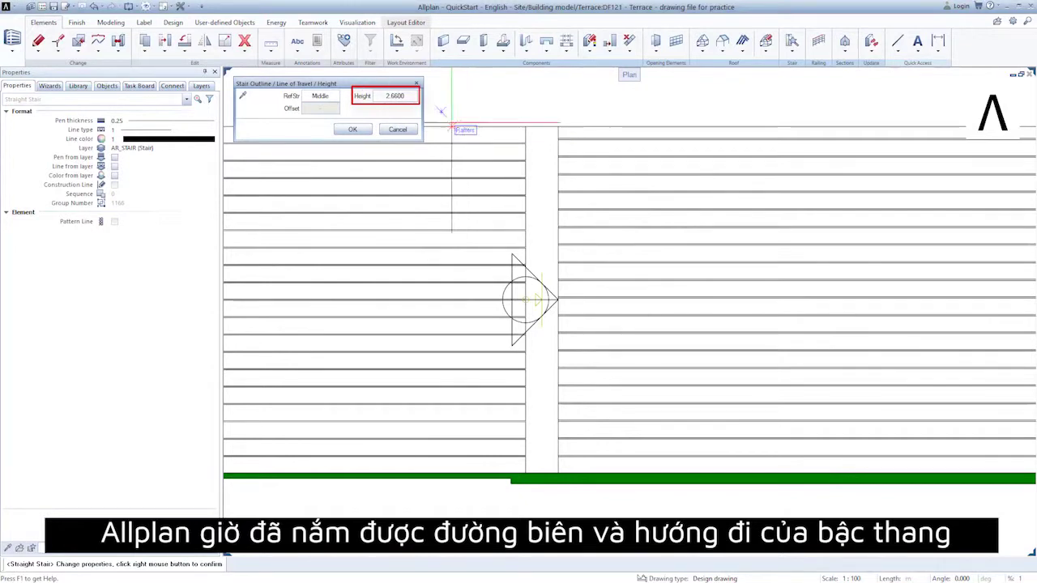
# - Set the stair's height at bottom to -0.3000 and at top to 0.0000, with the number of steps based on the tread-to-riser ratio
pyautogui.click(404, 98)
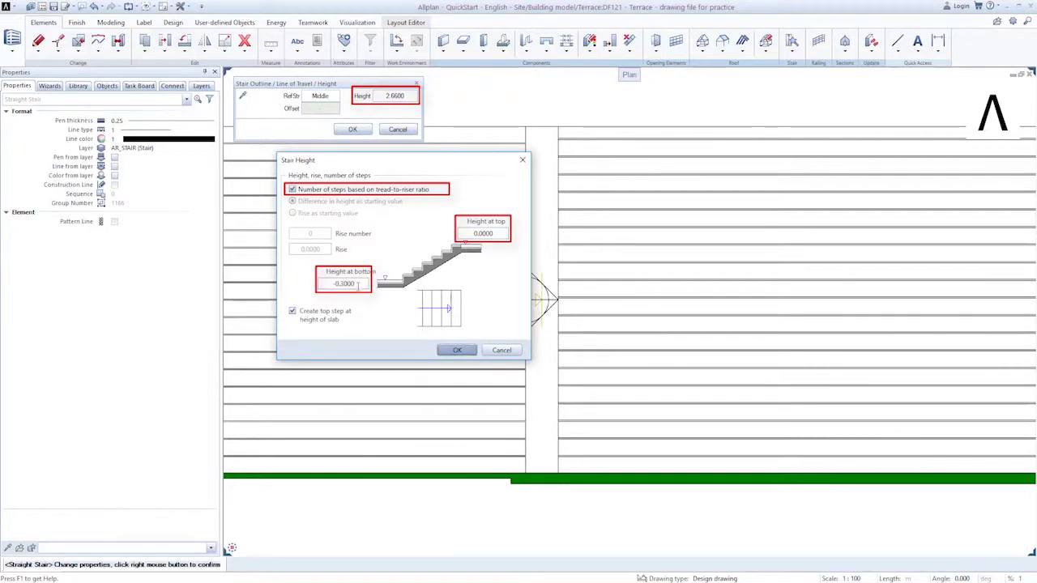
pyautogui.click(457, 350)
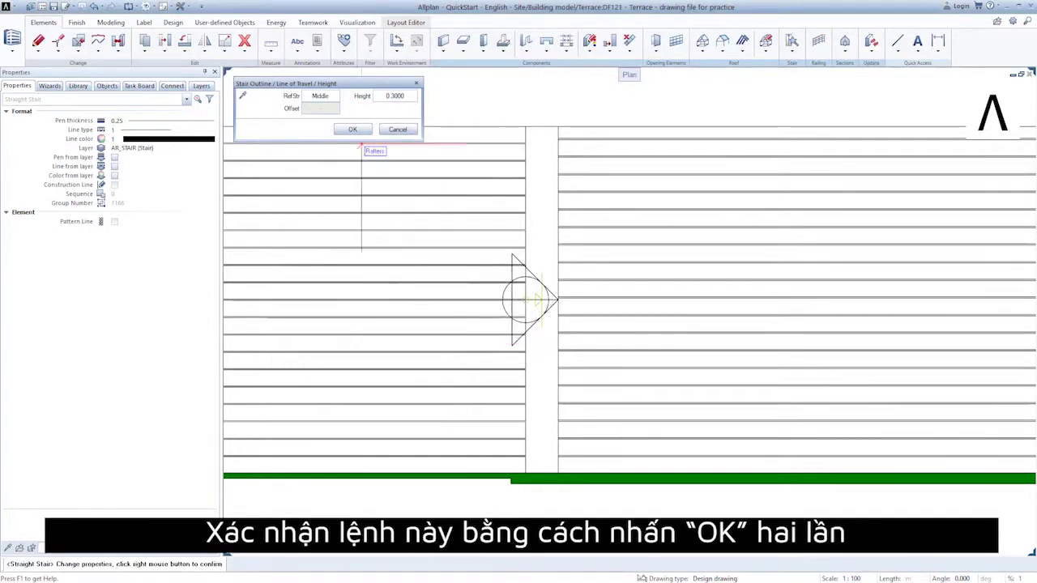
pyautogui.click(353, 130)
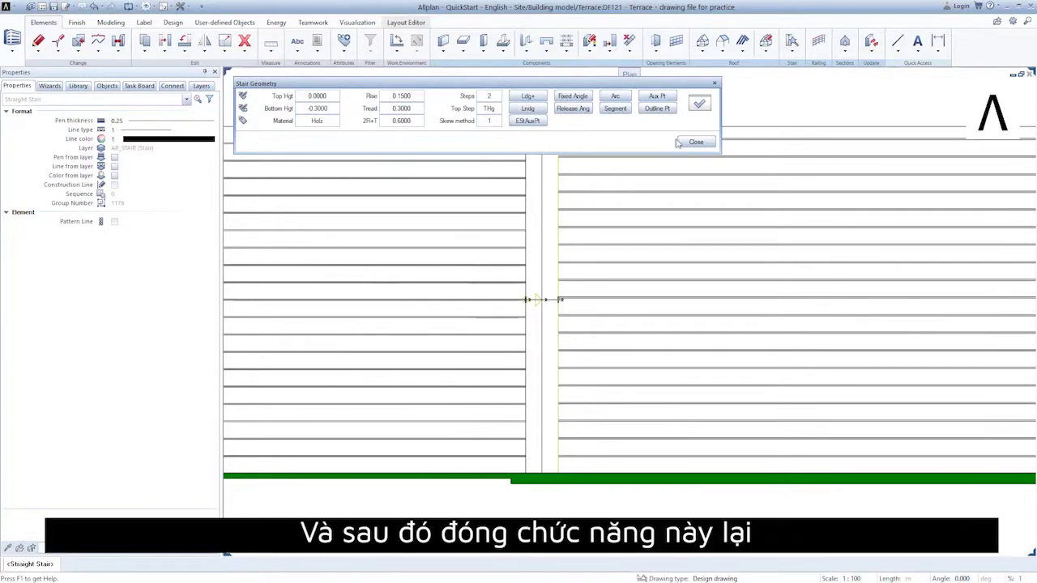
# - Finish the stair between the two terrace levels, save the changes and leave out its label
pyautogui.click(694, 143)
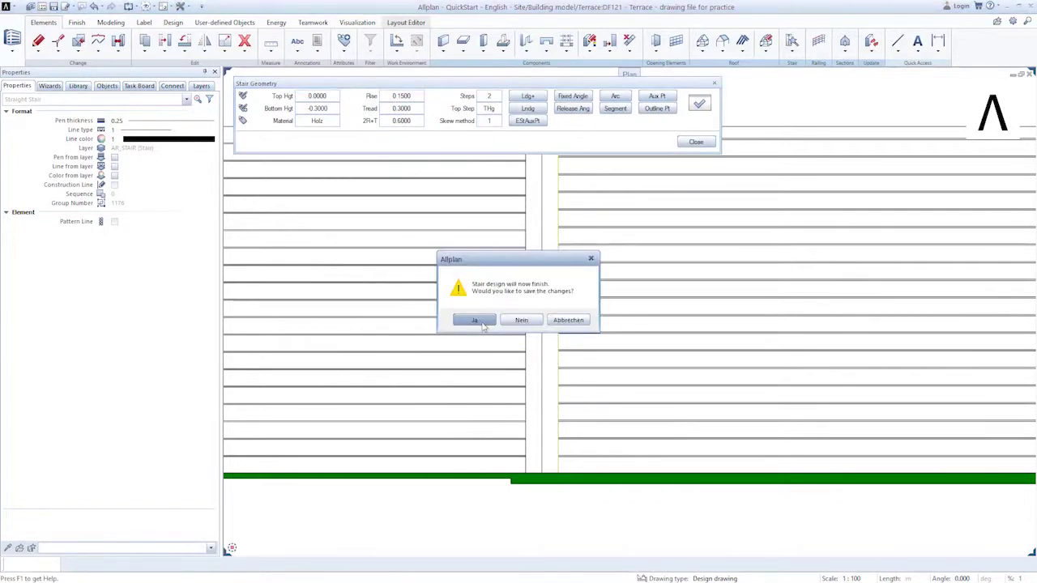
pyautogui.click(474, 321)
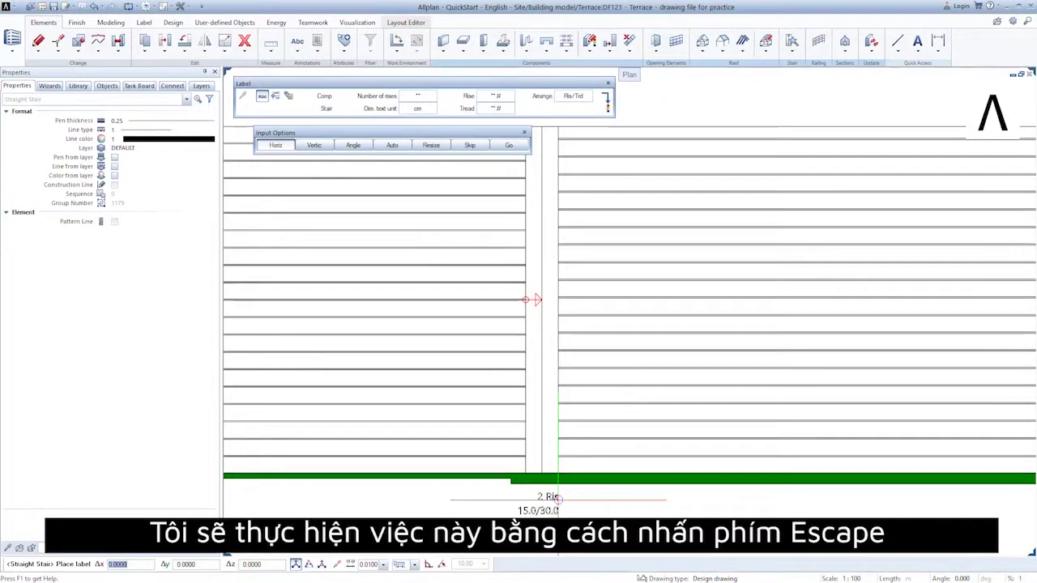
pyautogui.press('Escape')
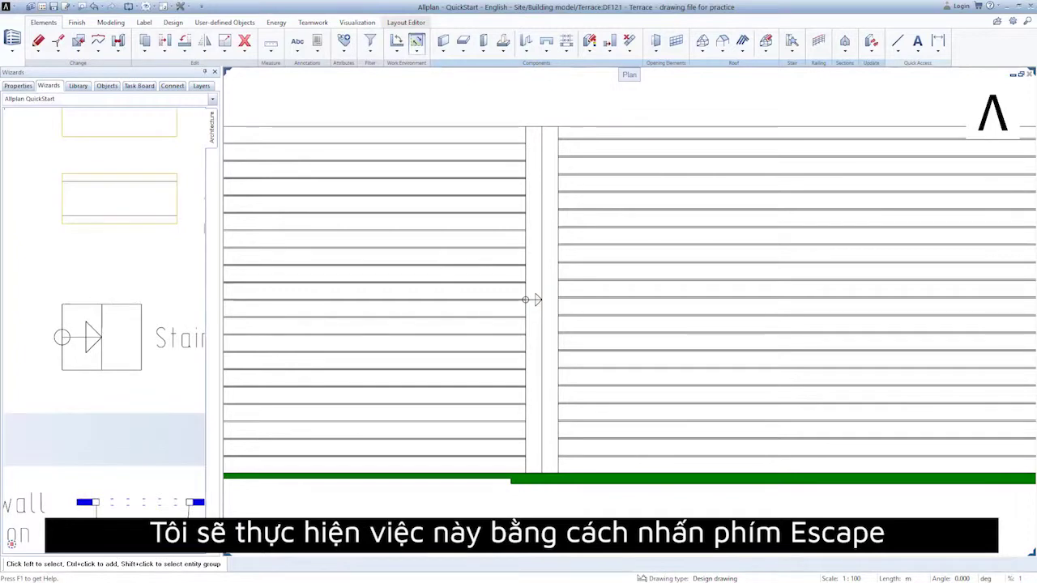
# - Take the Stair from the wizard again and outline it by the corners of the empty strip at the upper end of the L-shaped terrace
pyautogui.scroll(-2, 565, 285)
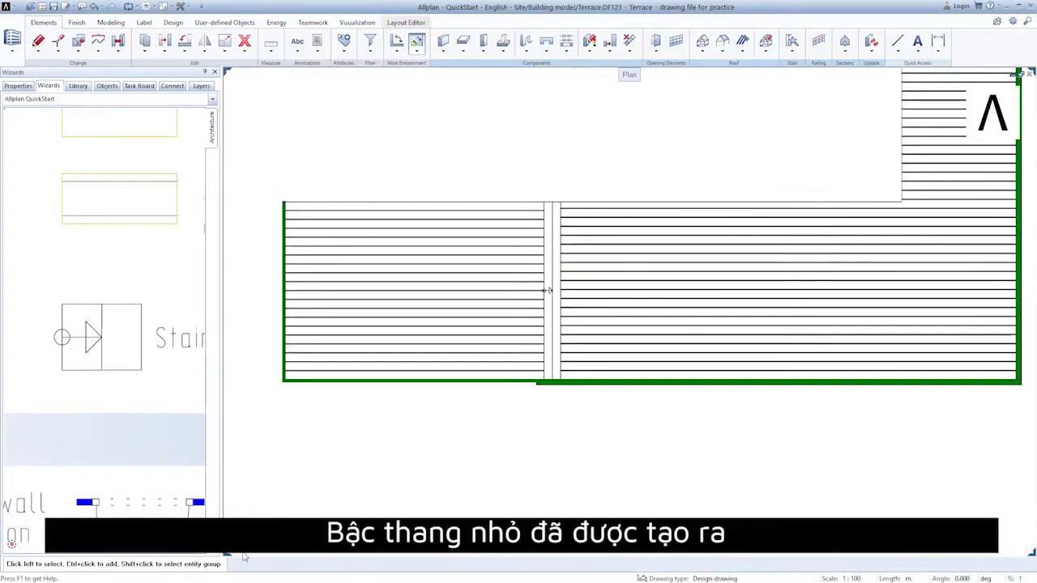
pyautogui.click(244, 549)
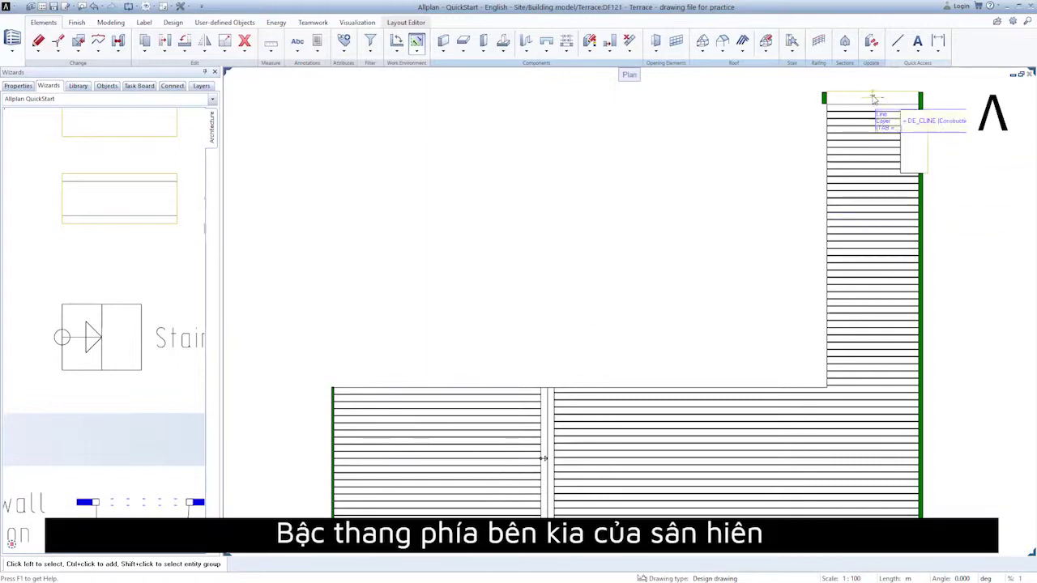
pyautogui.scroll(5, 884, 100)
pyautogui.moveTo(865, 128); pyautogui.dragTo(593, 244, button='middle')
pyautogui.scroll(1, 617, 207)
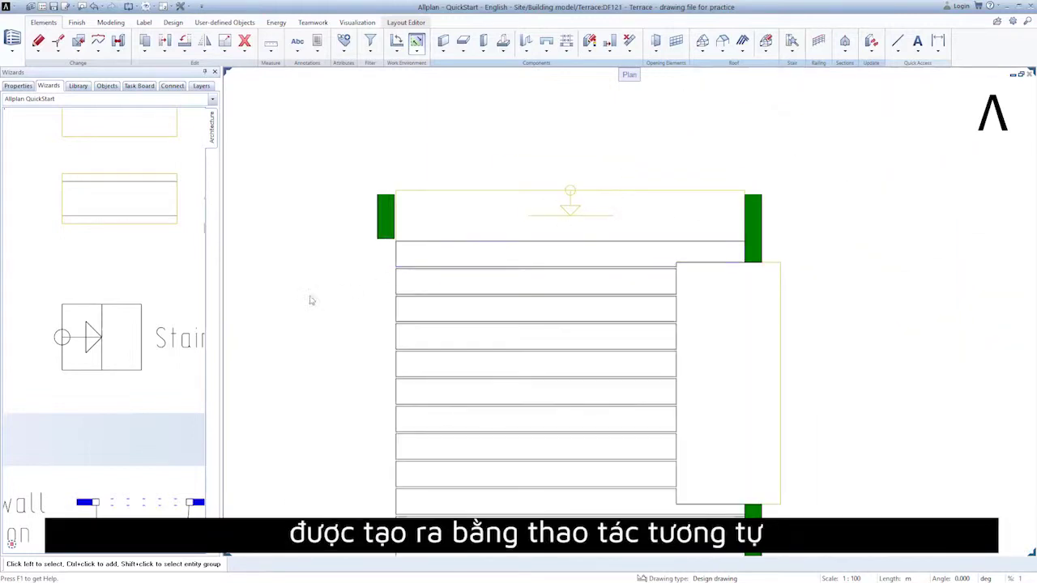
pyautogui.click(80, 343)
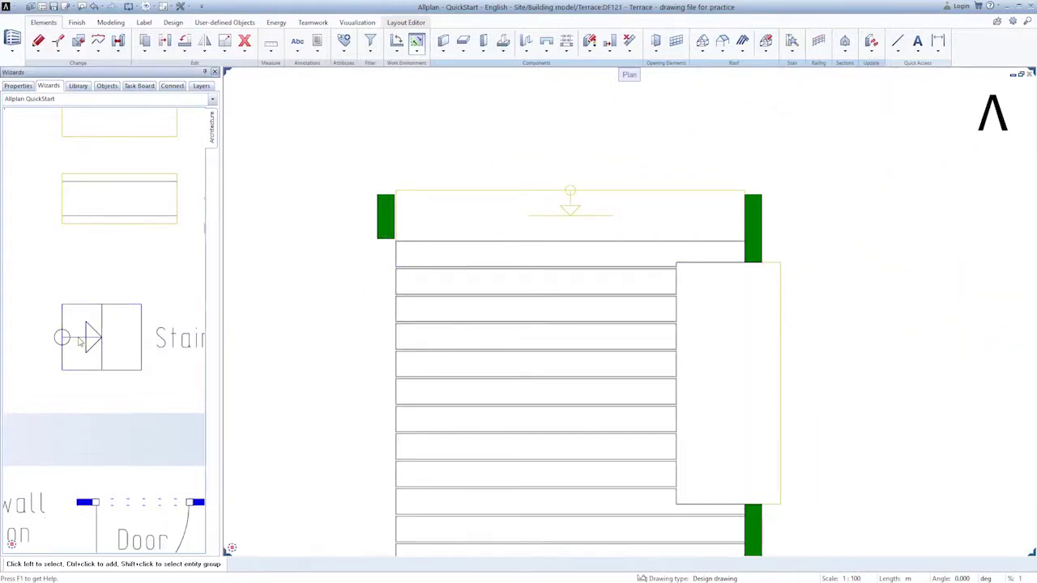
pyautogui.click(744, 188)
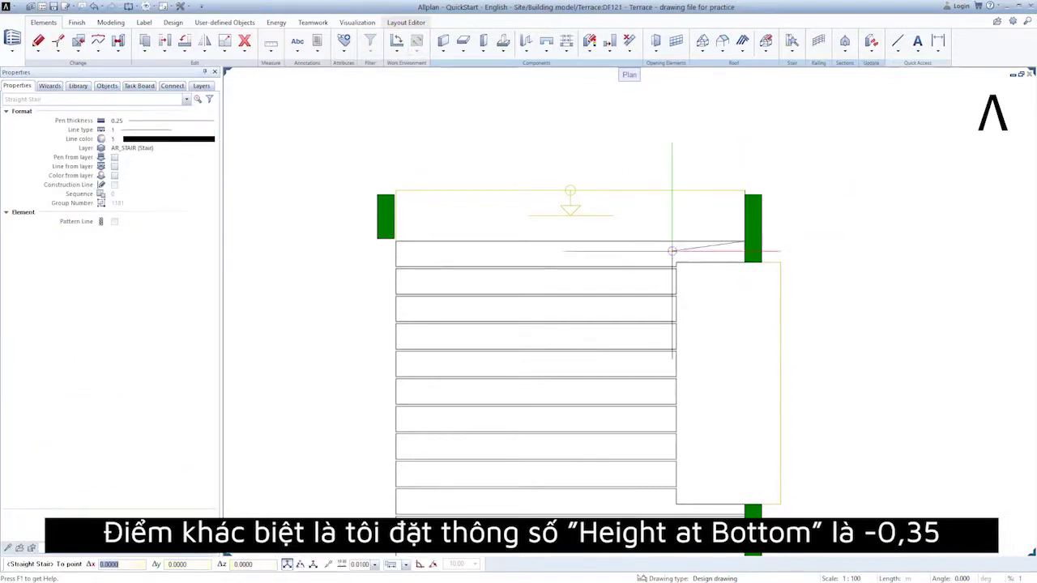
pyautogui.click(396, 193)
# - Set the upper-end stair's height at bottom to -0.35, keeping the height at top at 0.0000
pyautogui.click(397, 97)
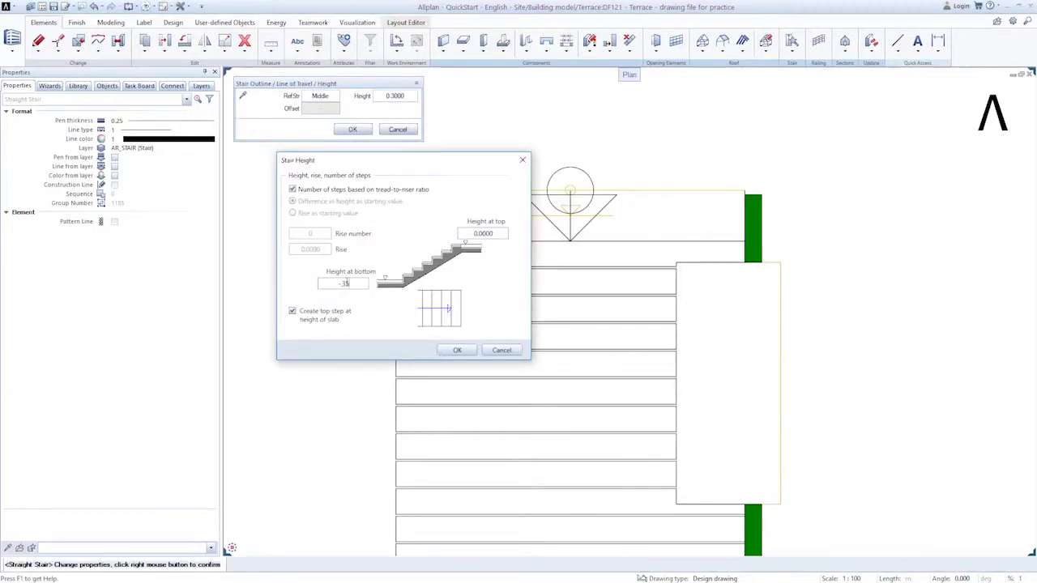
pyautogui.click(456, 349)
pyautogui.click(352, 130)
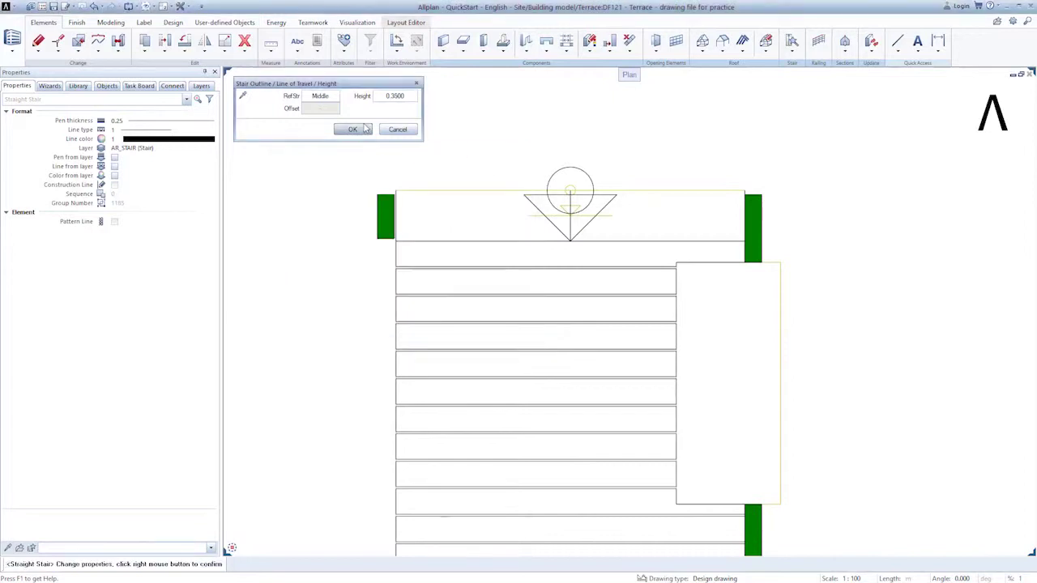
# - Finish the stair at the terrace's upper end, save the changes and skip its label
pyautogui.click(694, 143)
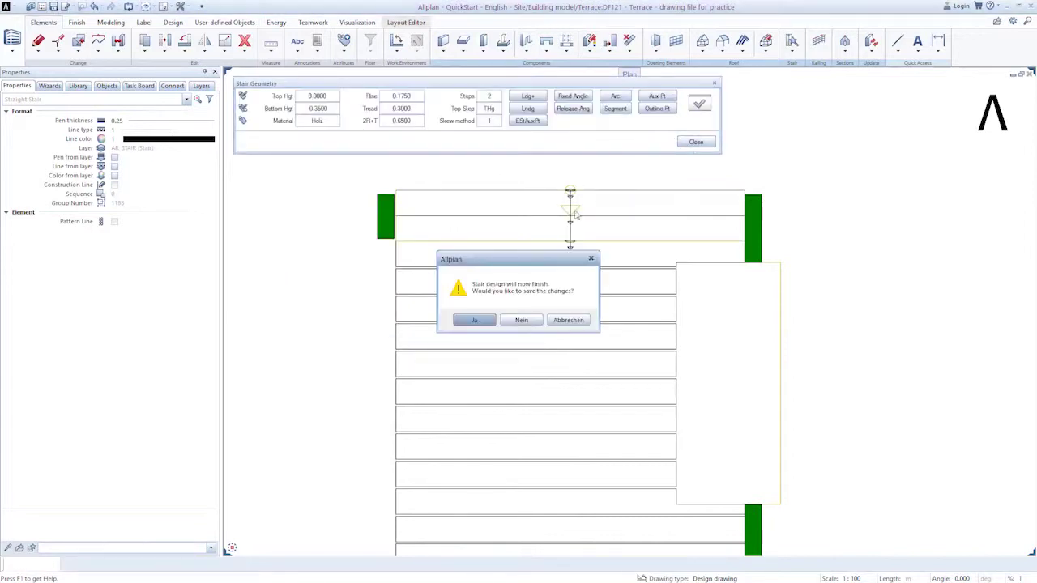
pyautogui.click(474, 320)
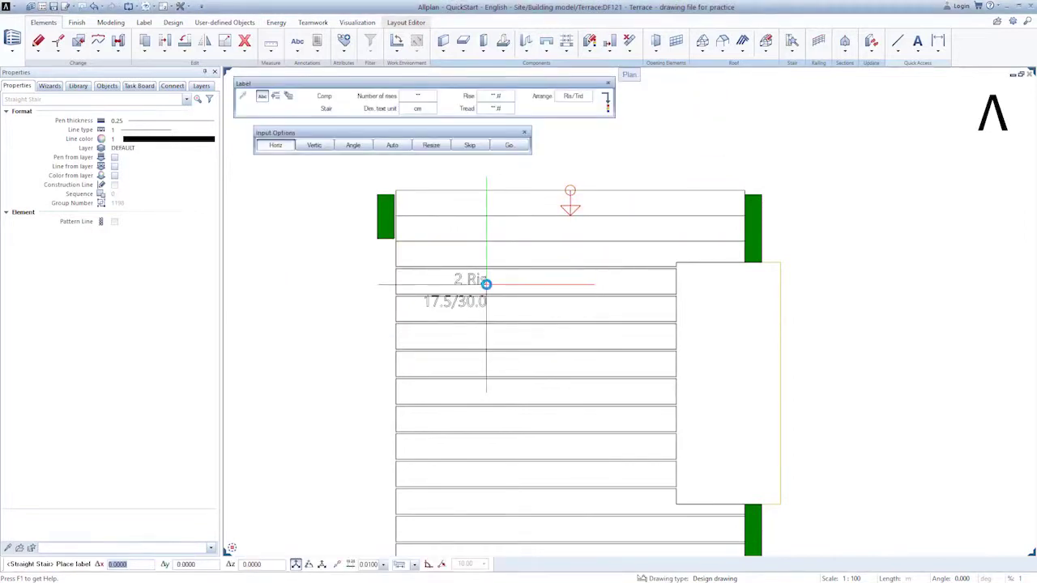
pyautogui.press('Escape')
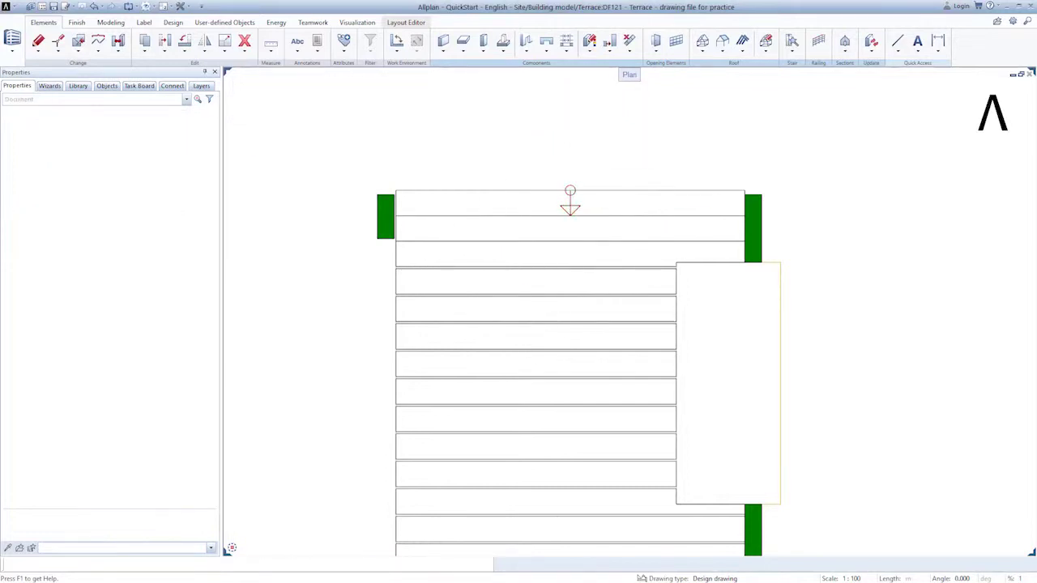
# - Pick the prepared concrete element with walls on three sides from the wizard's terrace components, using its upper-left corner as start point
pyautogui.click(50, 85)
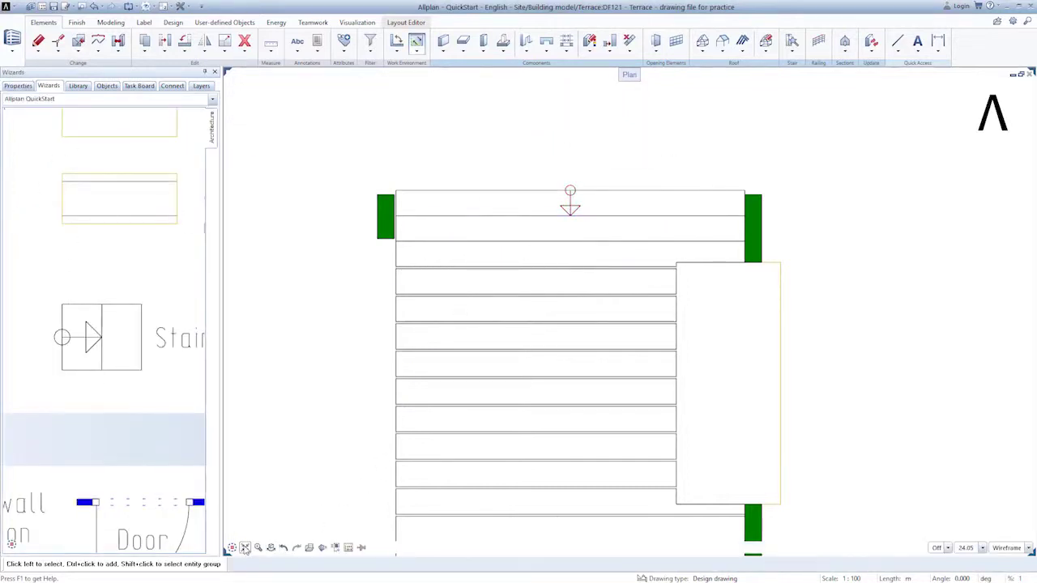
pyautogui.click(244, 547)
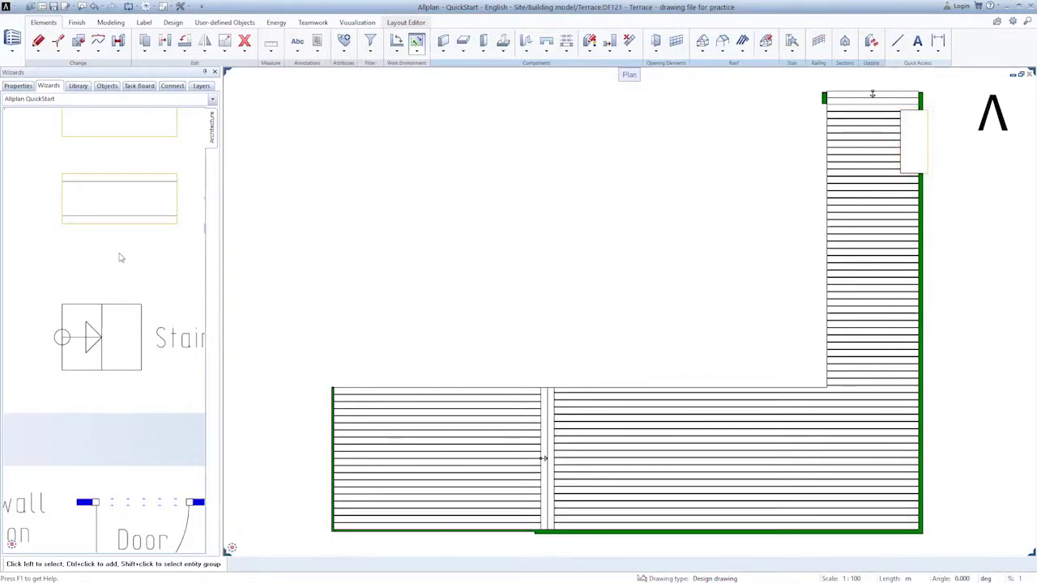
pyautogui.scroll(-6, 121, 256)
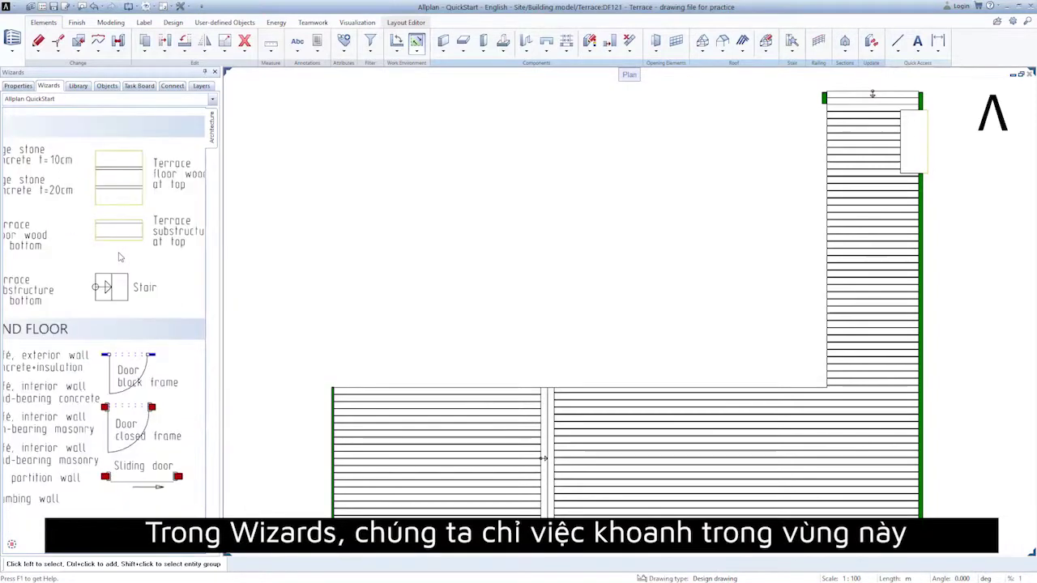
pyautogui.scroll(2, 138, 259)
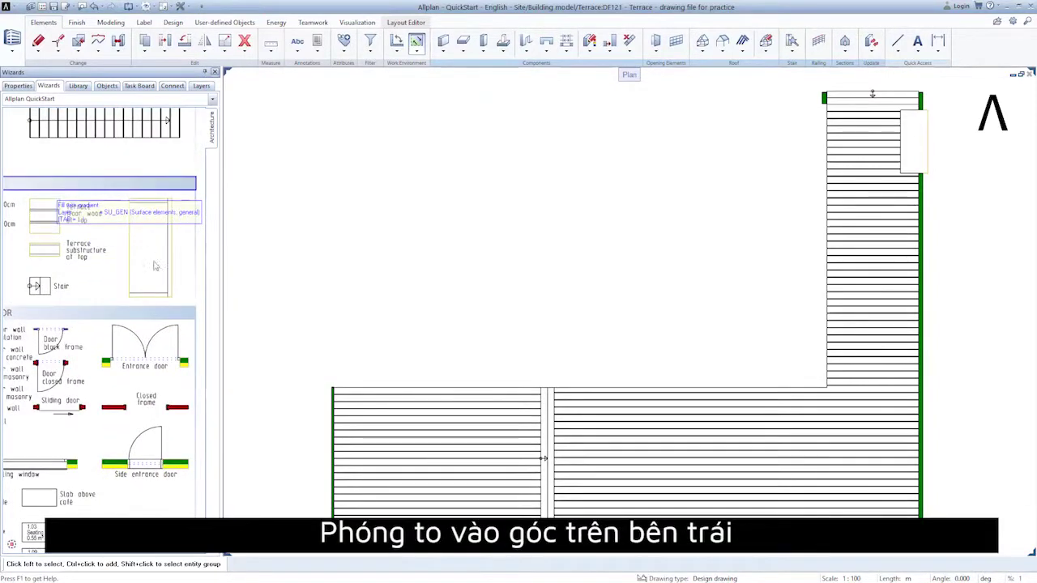
pyautogui.moveTo(120, 185); pyautogui.dragTo(200, 291)
pyautogui.scroll(4, 132, 192)
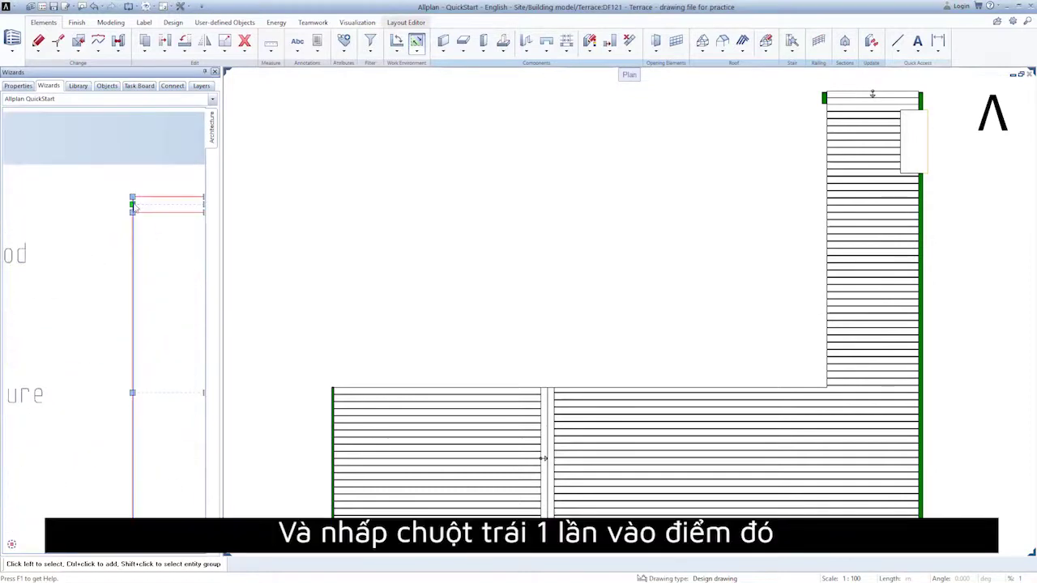
pyautogui.click(130, 188)
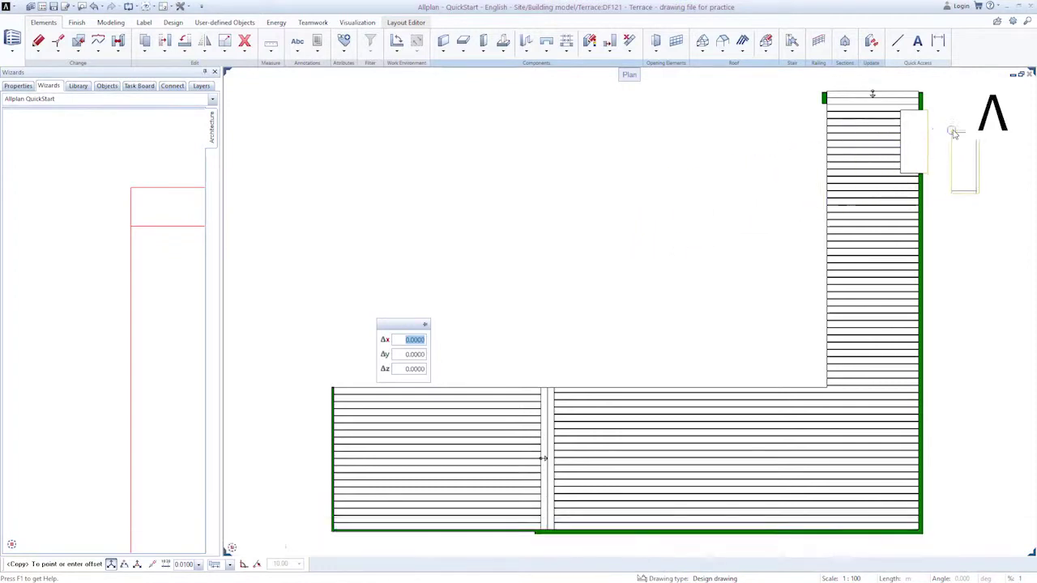
# - Place the copied three-sided element on the upper-left corner of the rectangular recess near the terrace's upper end and end copying
pyautogui.scroll(5, 951, 134)
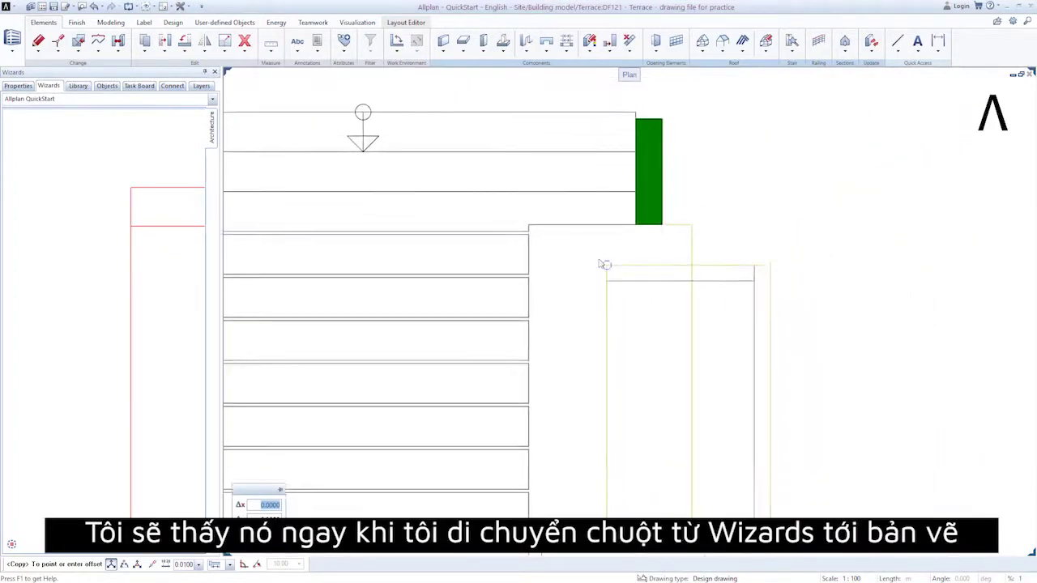
pyautogui.scroll(4, 604, 264)
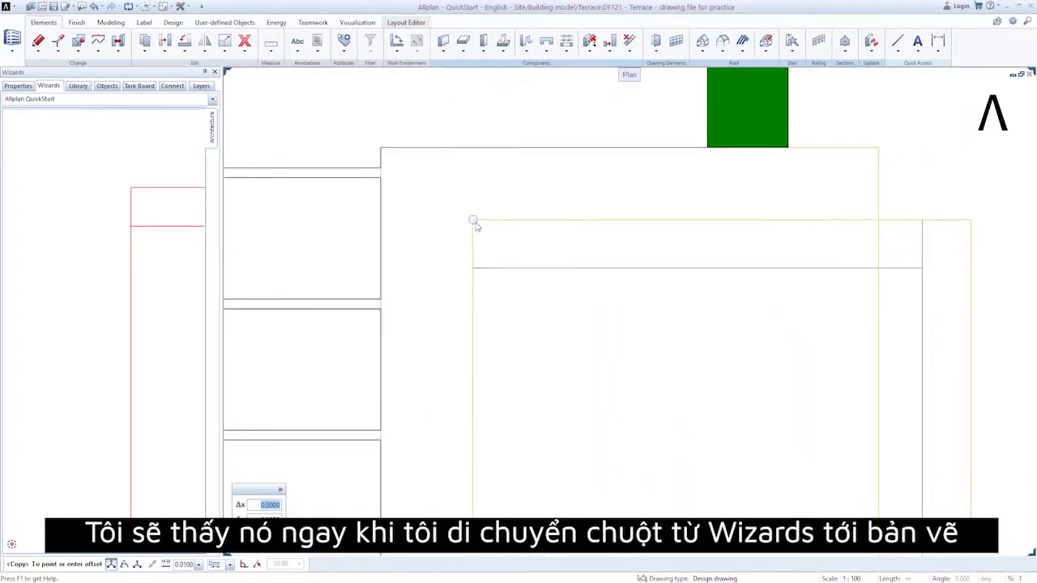
pyautogui.scroll(-4, 450, 193)
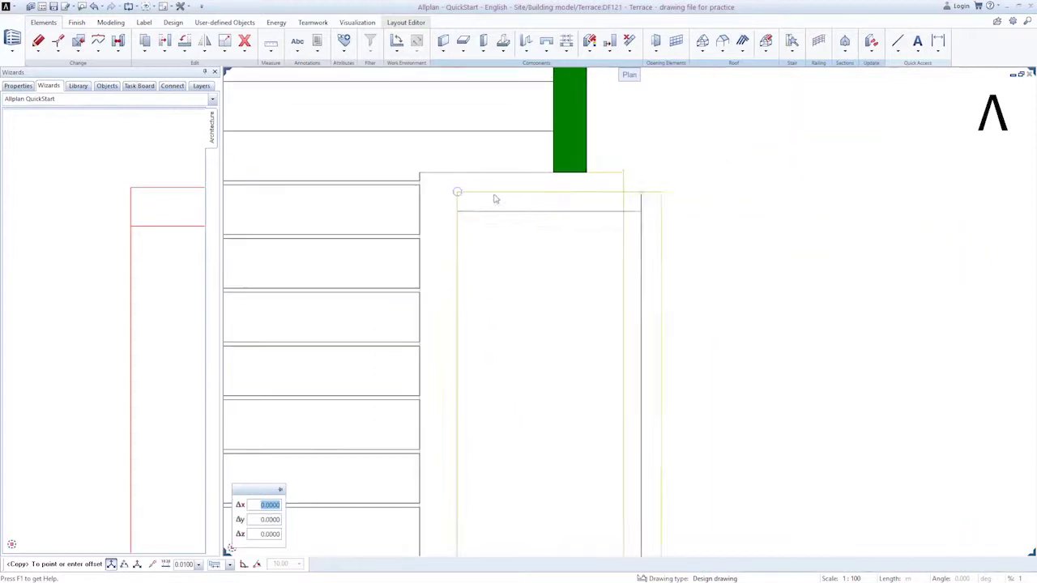
pyautogui.scroll(3, 437, 188)
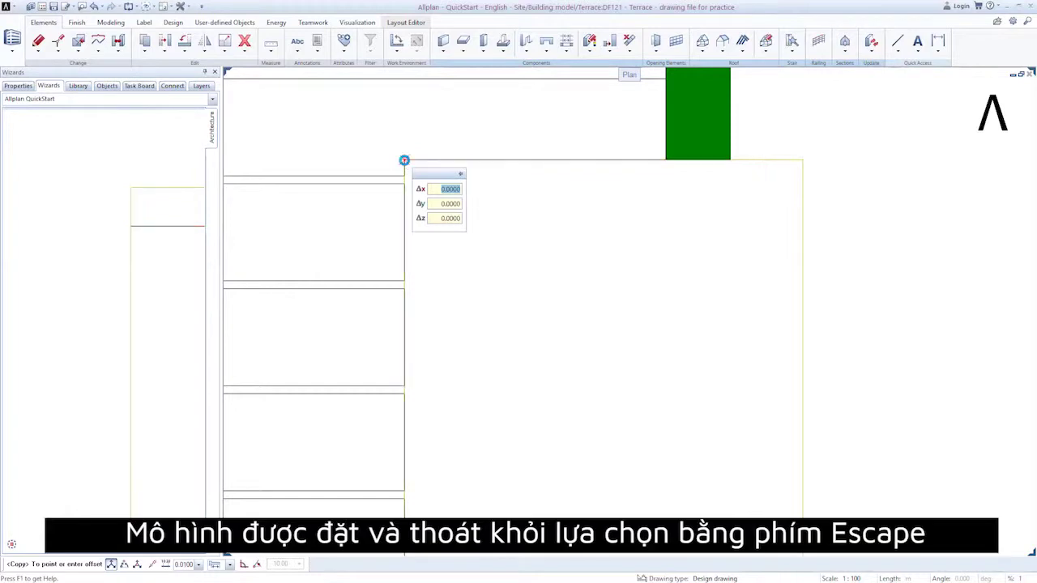
pyautogui.press('Escape')
pyautogui.scroll(-3, 567, 261)
pyautogui.press('Escape')
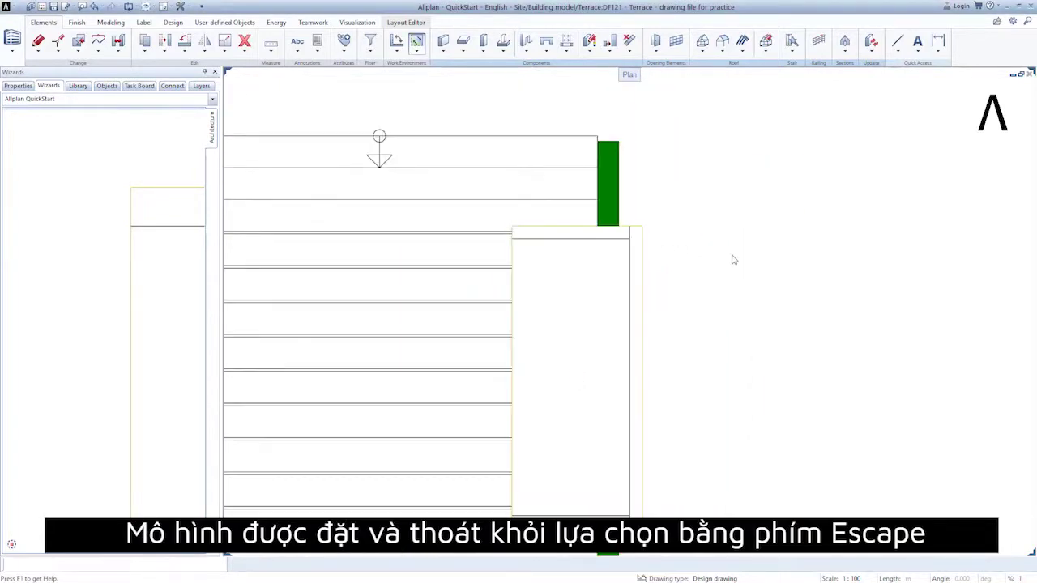
# - Display the complete terrace in a 3D perspective and examine the stair between the two levels up close
pyautogui.scroll(-4, 733, 259)
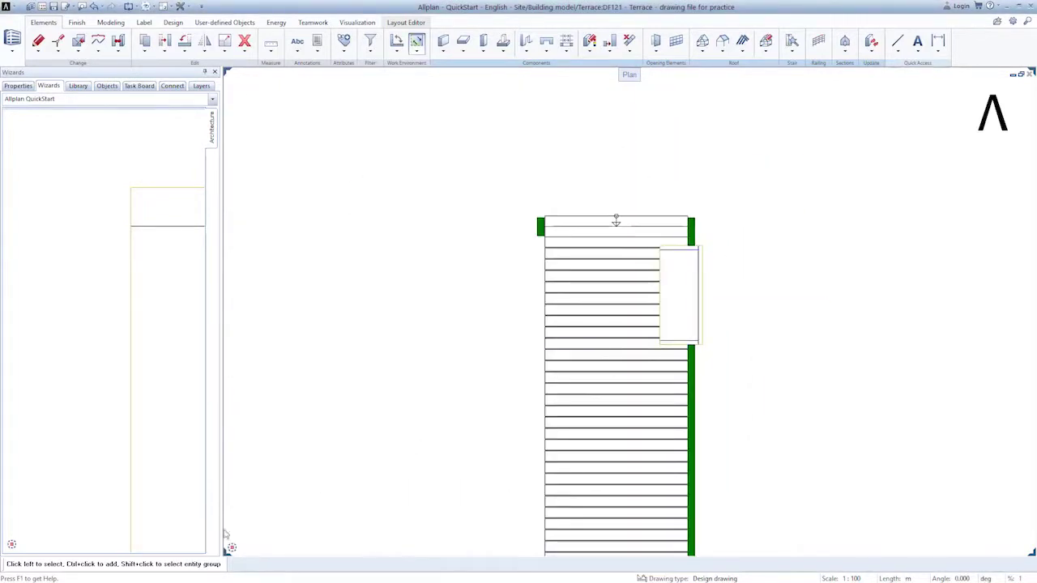
pyautogui.press('F4')
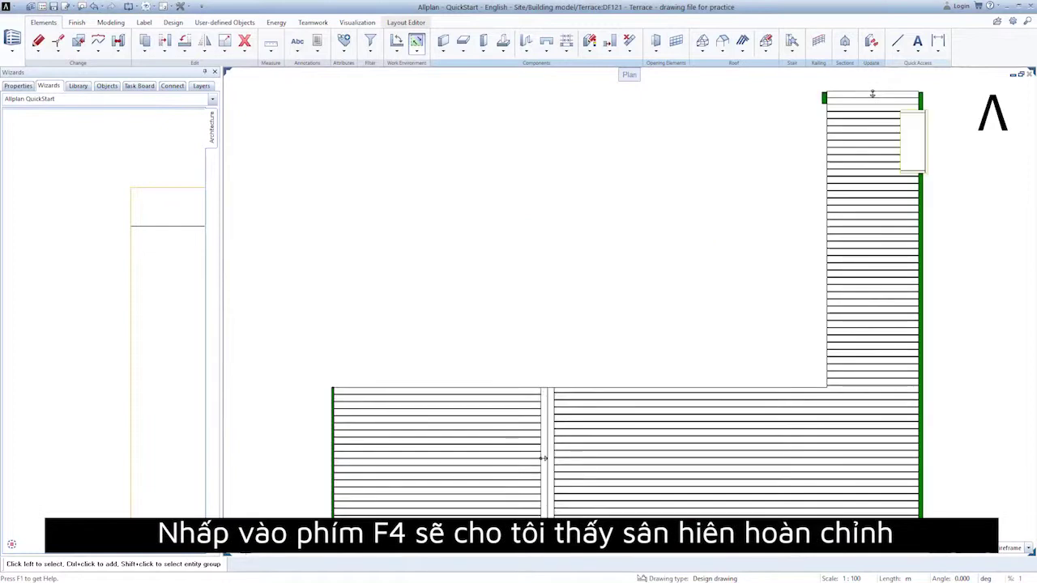
pyautogui.press('KP_1')
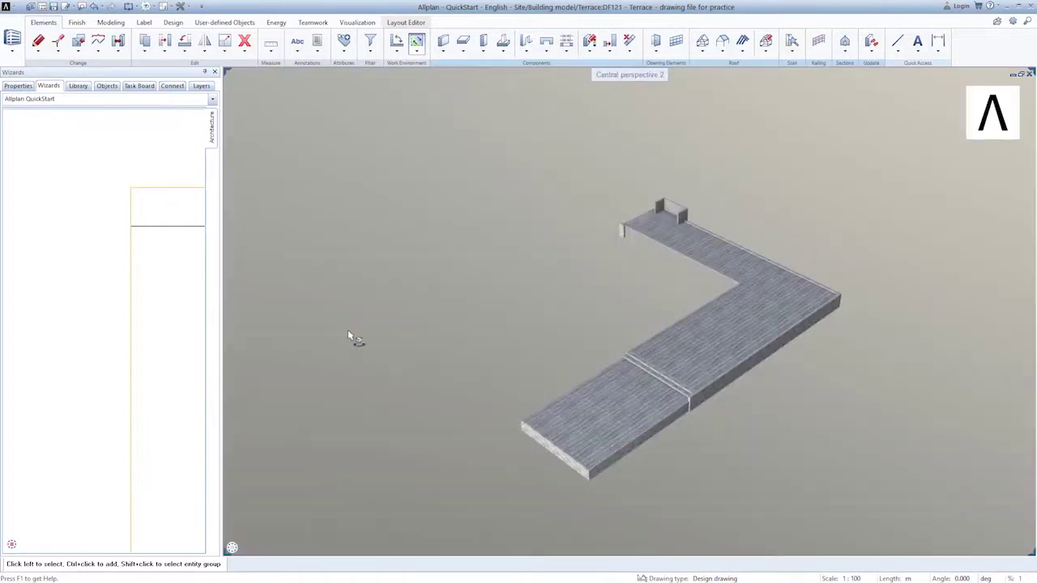
pyautogui.moveTo(536, 190); pyautogui.dragTo(617, 352)
pyautogui.scroll(6, 617, 351)
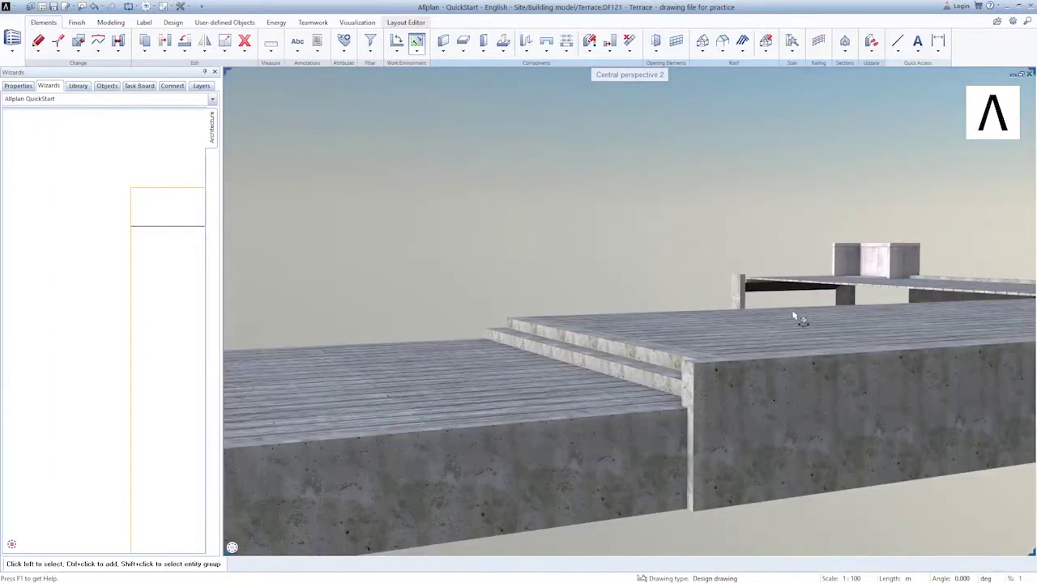
pyautogui.scroll(-5, 518, 245)
# - Examine the three-sided concrete element and the upper-end stair from several directions, ending with an overview of the whole terrace
pyautogui.moveTo(518, 245); pyautogui.dragTo(901, 240, button='middle')
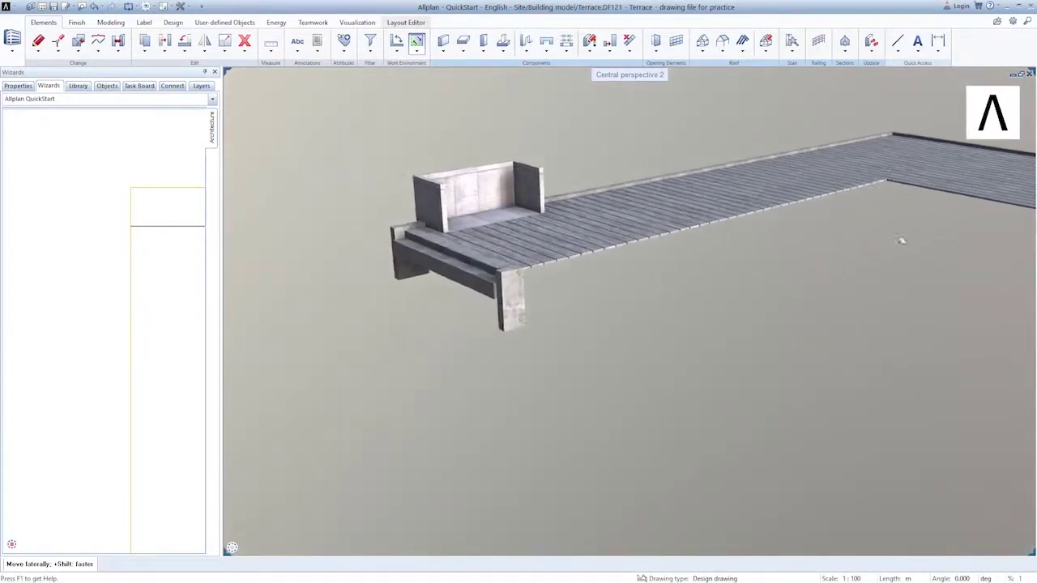
pyautogui.scroll(5, 470, 258)
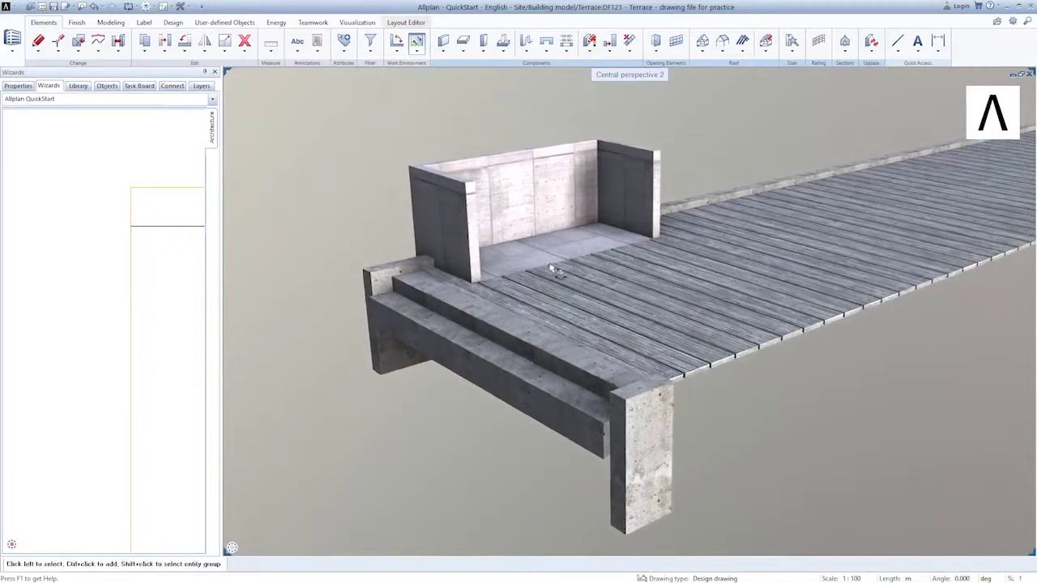
pyautogui.scroll(5, 552, 270)
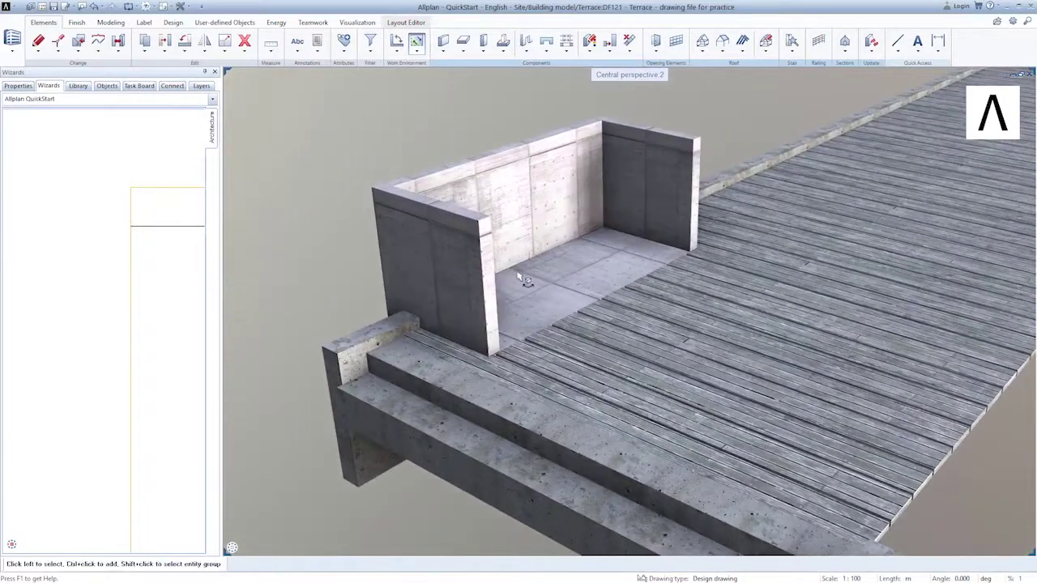
pyautogui.moveTo(786, 209); pyautogui.dragTo(589, 224)
pyautogui.scroll(-3, 588, 224)
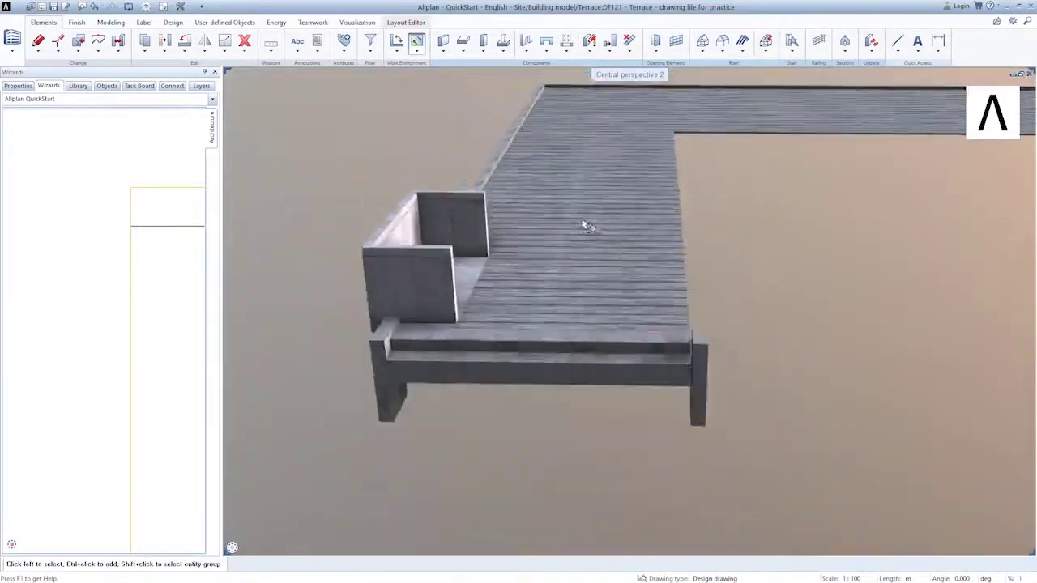
pyautogui.moveTo(701, 226); pyautogui.dragTo(455, 283)
pyautogui.moveTo(455, 284); pyautogui.dragTo(806, 255, button='middle')
pyautogui.moveTo(806, 256); pyautogui.dragTo(634, 181)
pyautogui.scroll(-4, 634, 181)
pyautogui.moveTo(543, 328); pyautogui.dragTo(528, 401, button='middle')
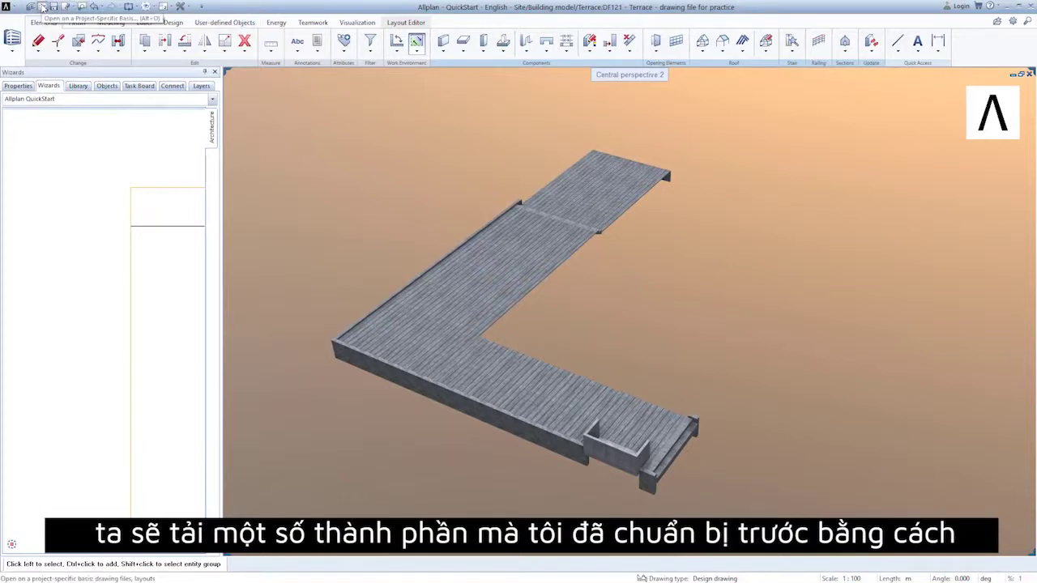
# - Load the favorite "Lesson 7 - 2.xml" in the project-specific drawing file selection and apply it
pyautogui.click(42, 7)
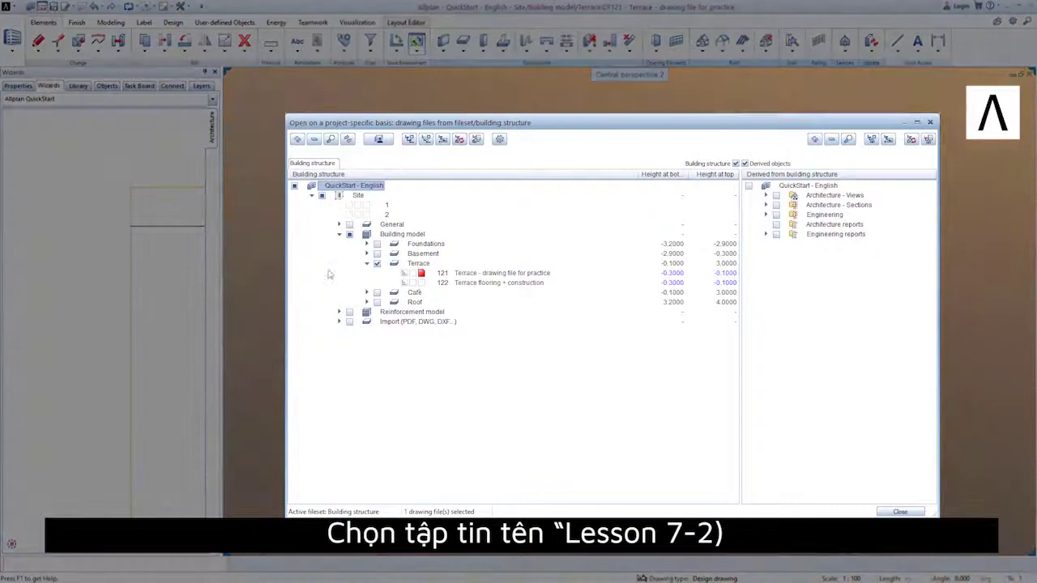
pyautogui.rightClick(332, 276)
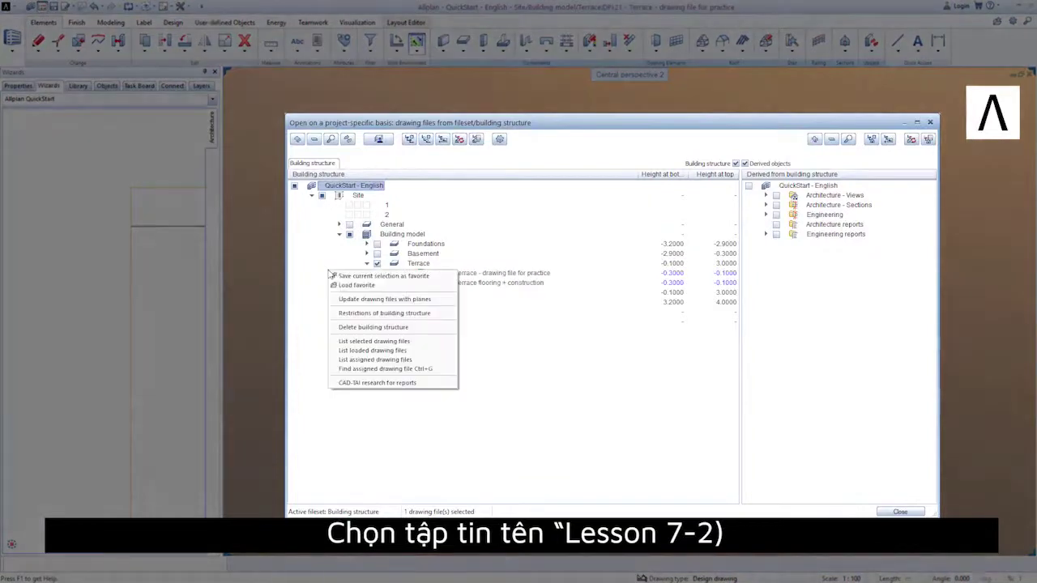
pyautogui.click(354, 285)
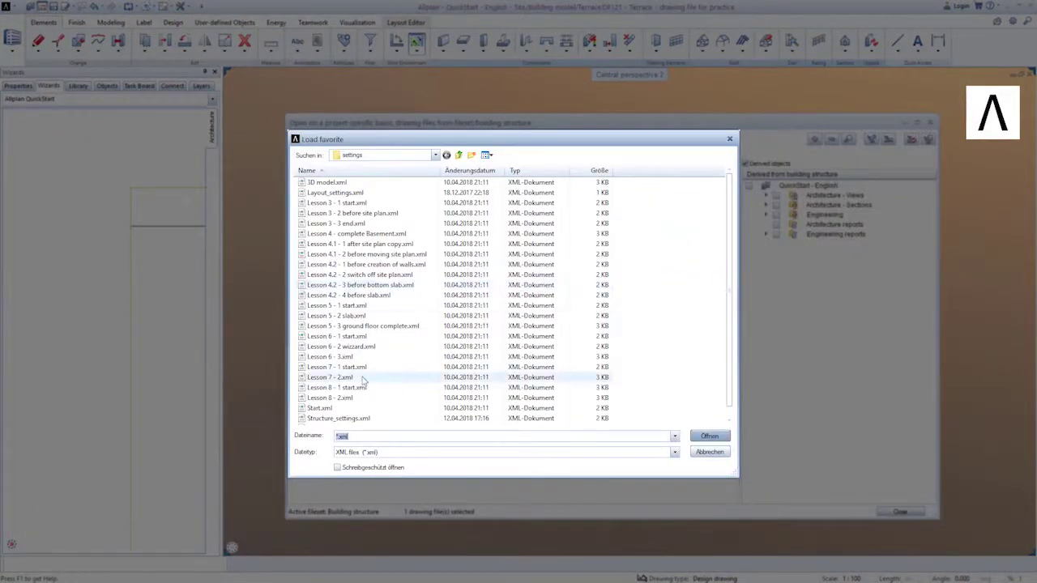
pyautogui.click(345, 378)
pyautogui.click(709, 436)
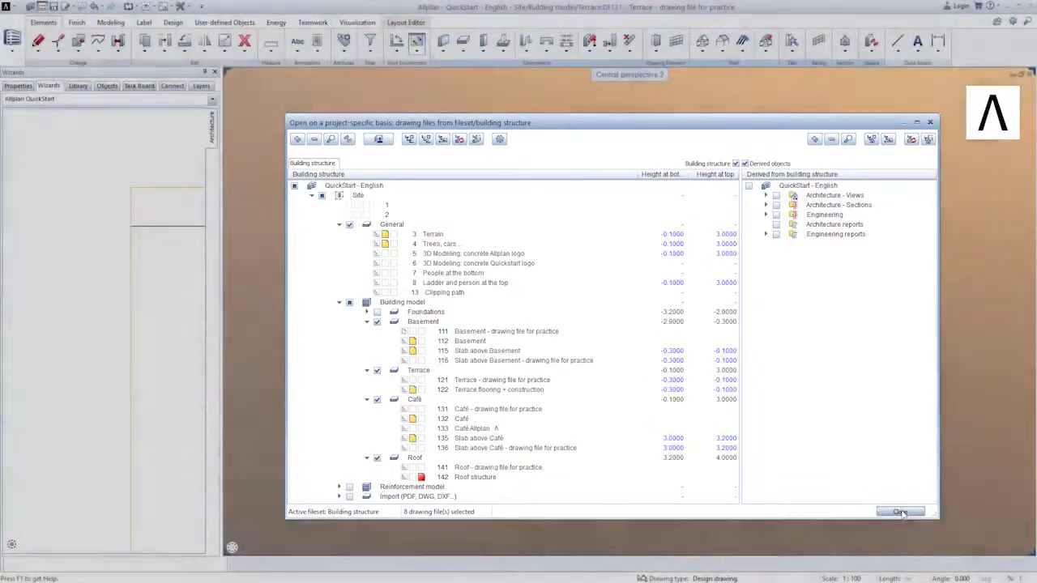
pyautogui.click(901, 512)
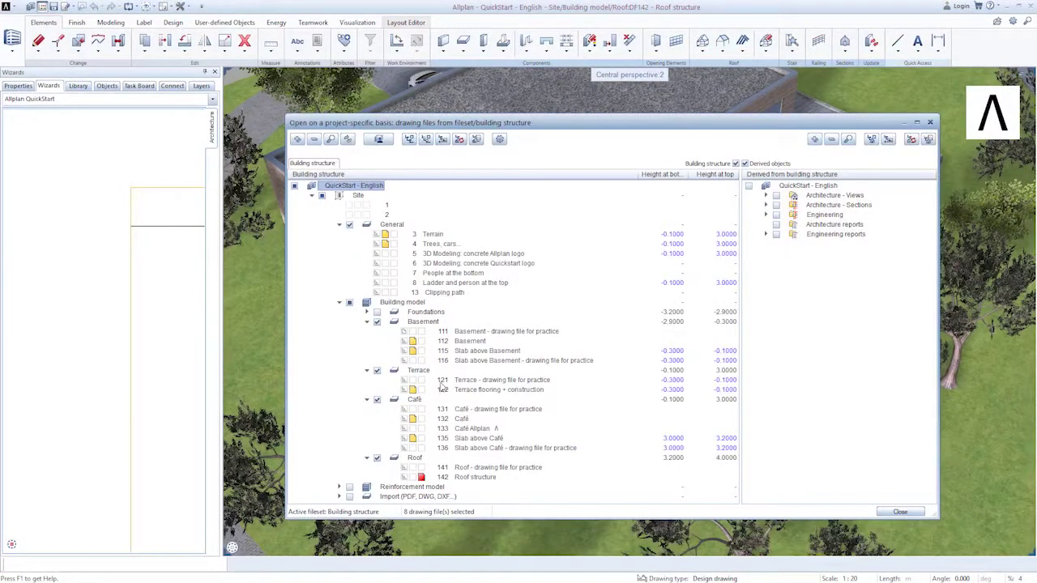
# - Close the drawing file selection and inspect the terrace's wooden substructure on both levels around the café entrance
pyautogui.click(898, 513)
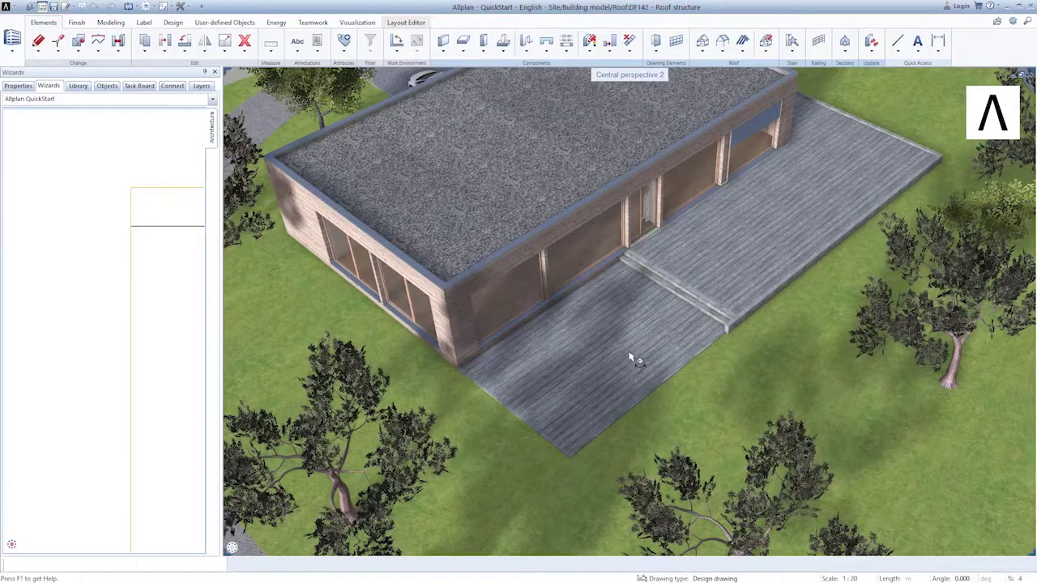
pyautogui.scroll(8, 632, 339)
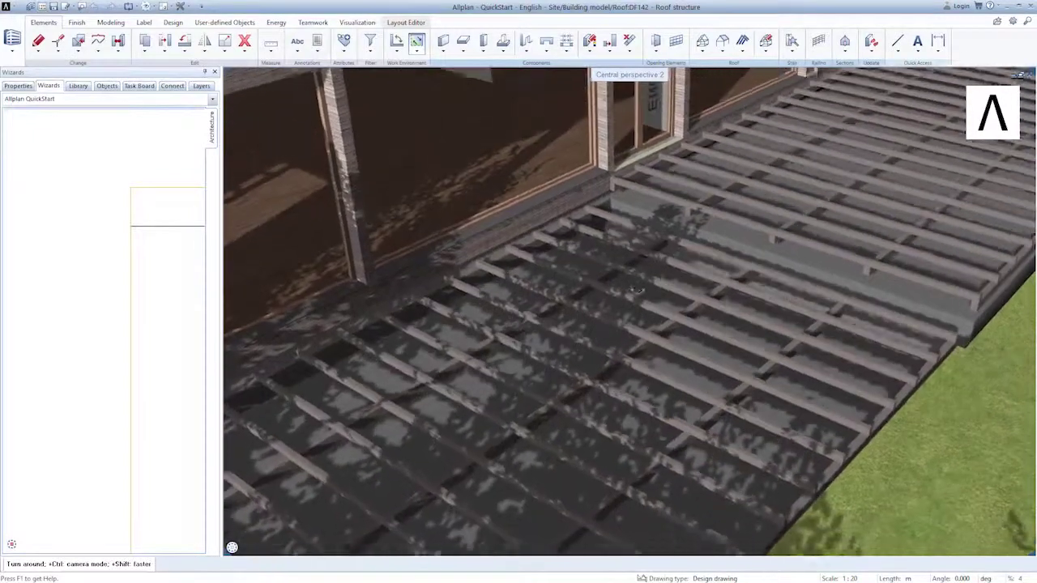
pyautogui.moveTo(636, 289); pyautogui.dragTo(699, 256)
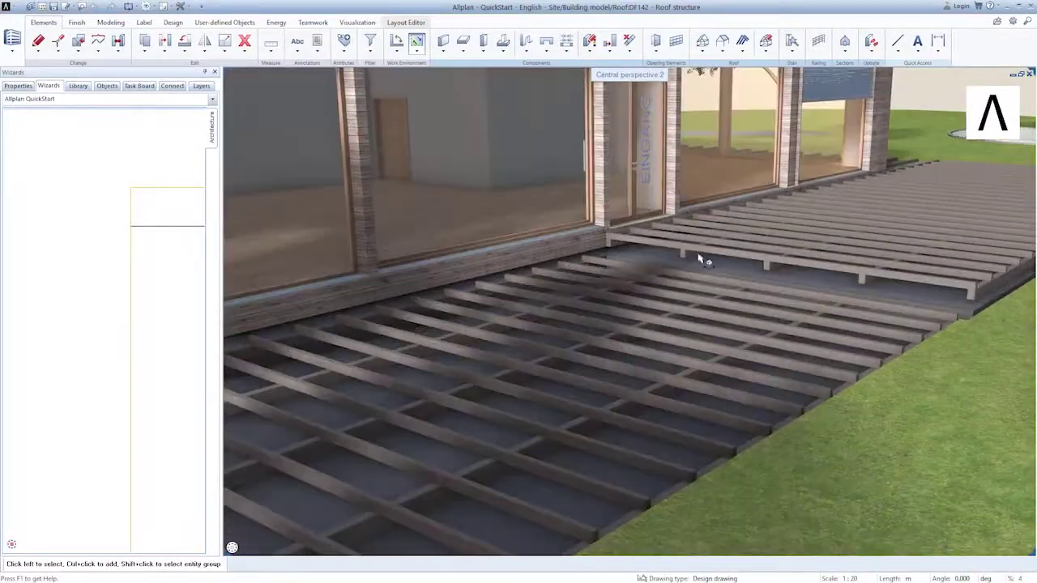
pyautogui.moveTo(614, 328); pyautogui.dragTo(442, 409, button='middle')
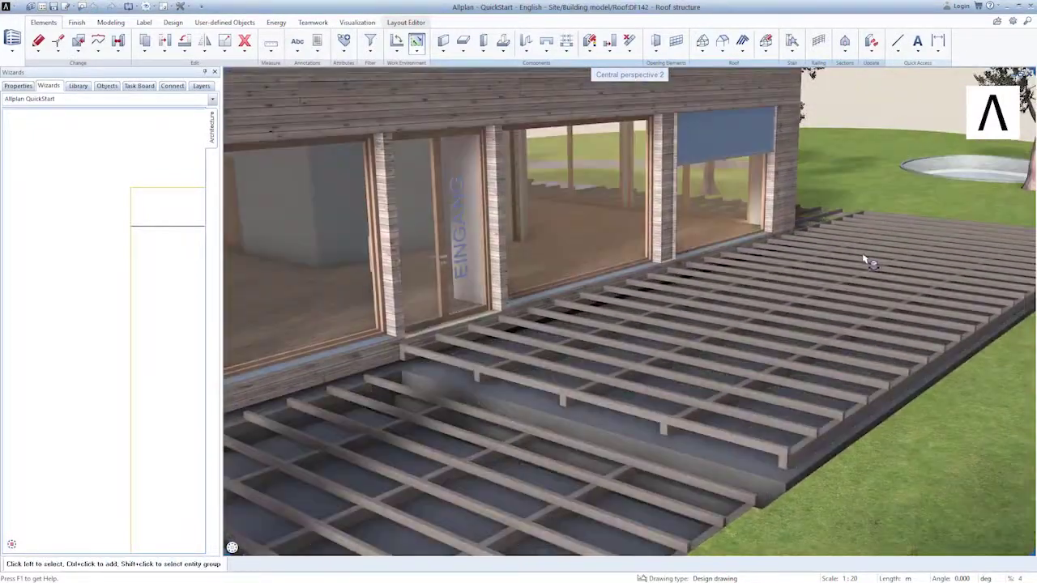
pyautogui.moveTo(865, 260); pyautogui.dragTo(592, 317, button='middle')
pyautogui.moveTo(592, 317); pyautogui.dragTo(561, 325, button='middle')
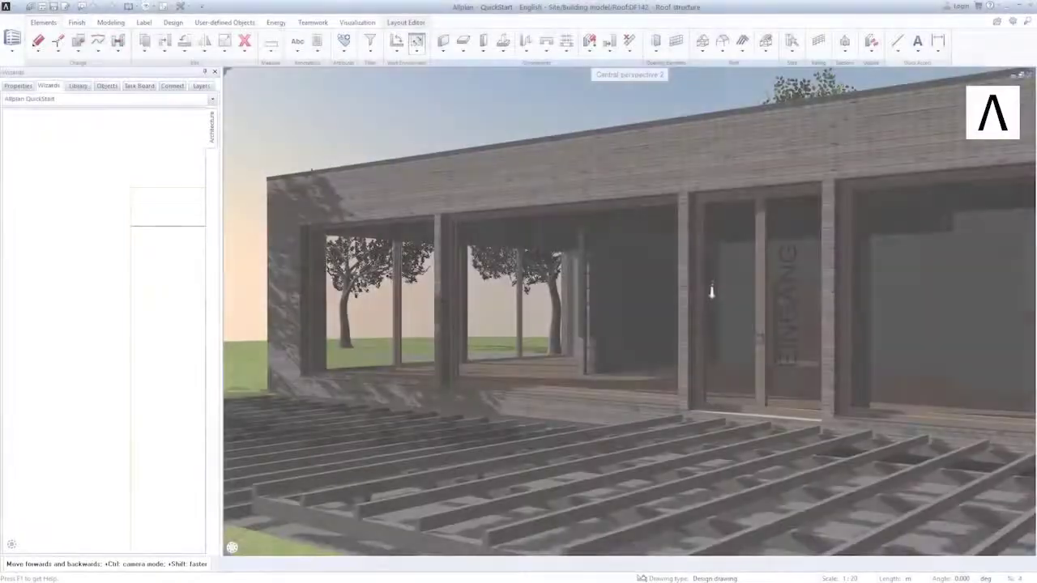
pyautogui.moveTo(711, 292); pyautogui.dragTo(896, 335)
pyautogui.moveTo(828, 317); pyautogui.dragTo(542, 262)
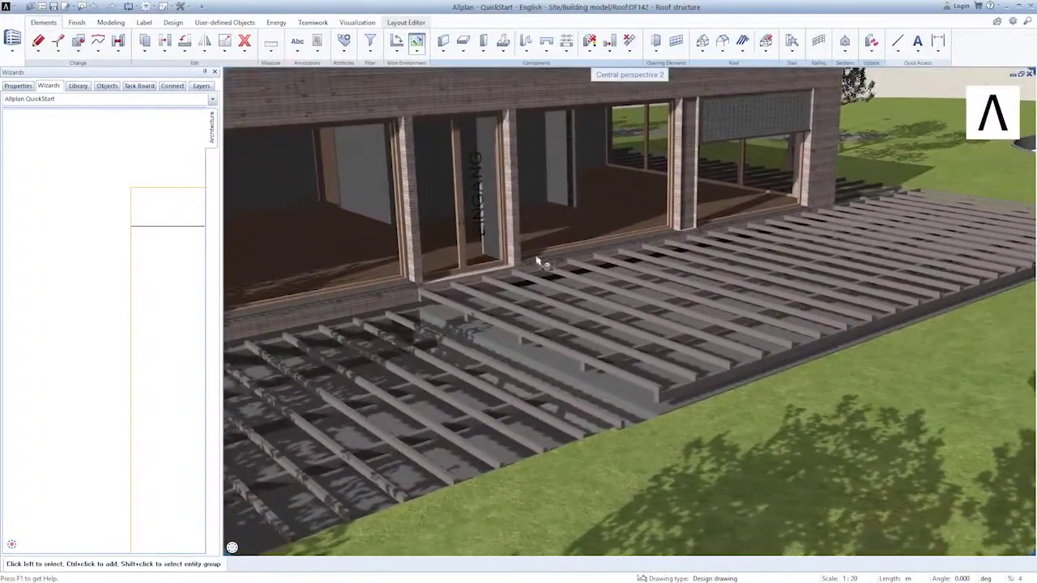
pyautogui.moveTo(626, 254); pyautogui.dragTo(773, 244, button='middle')
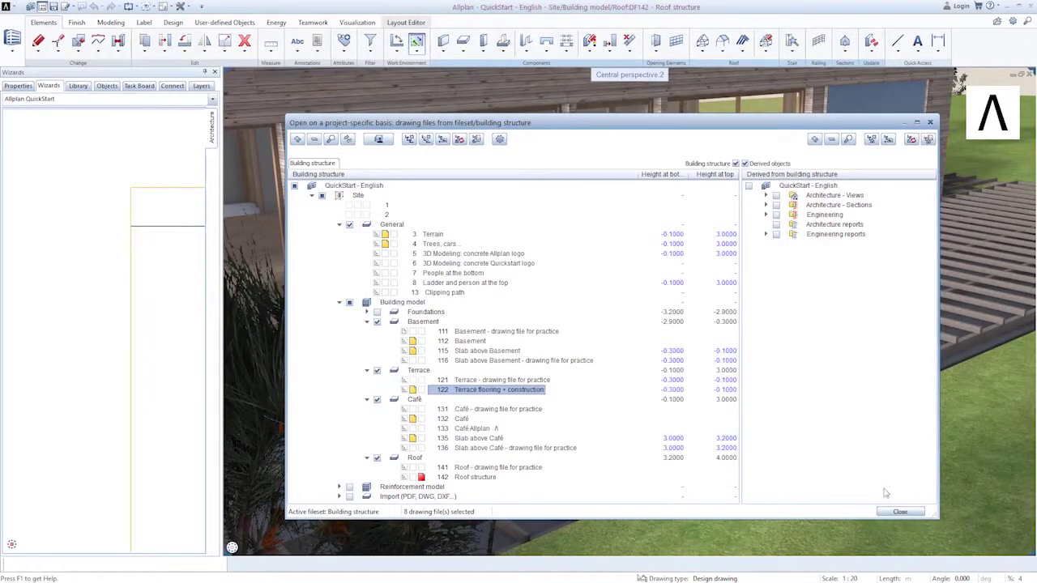
# - Close the drawing file selection and examine the finished wooden floor boards and edge stones along the café façade
pyautogui.click(902, 512)
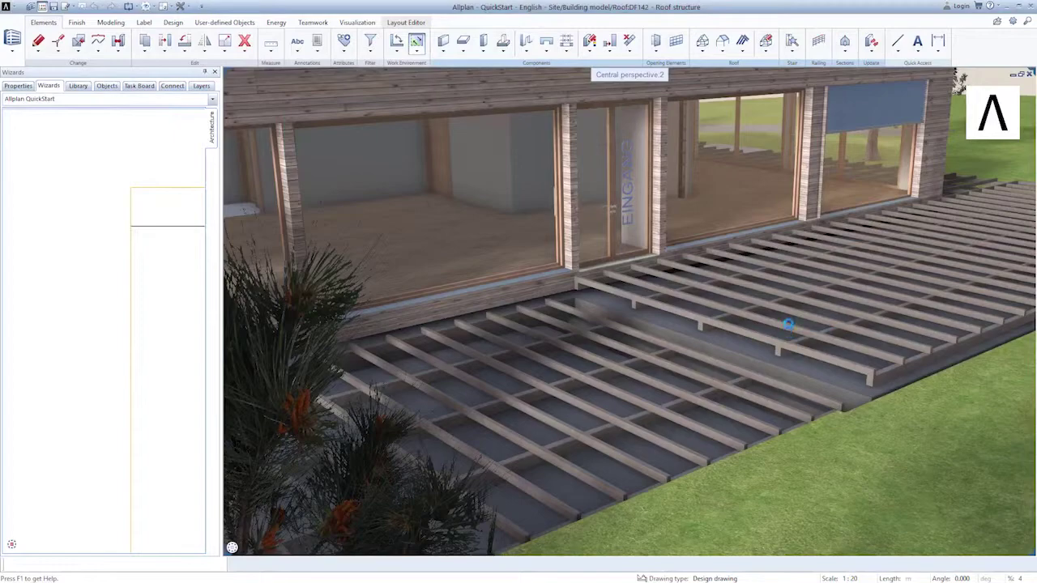
pyautogui.moveTo(598, 335); pyautogui.dragTo(725, 293)
pyautogui.moveTo(725, 294); pyautogui.dragTo(377, 274, button='middle')
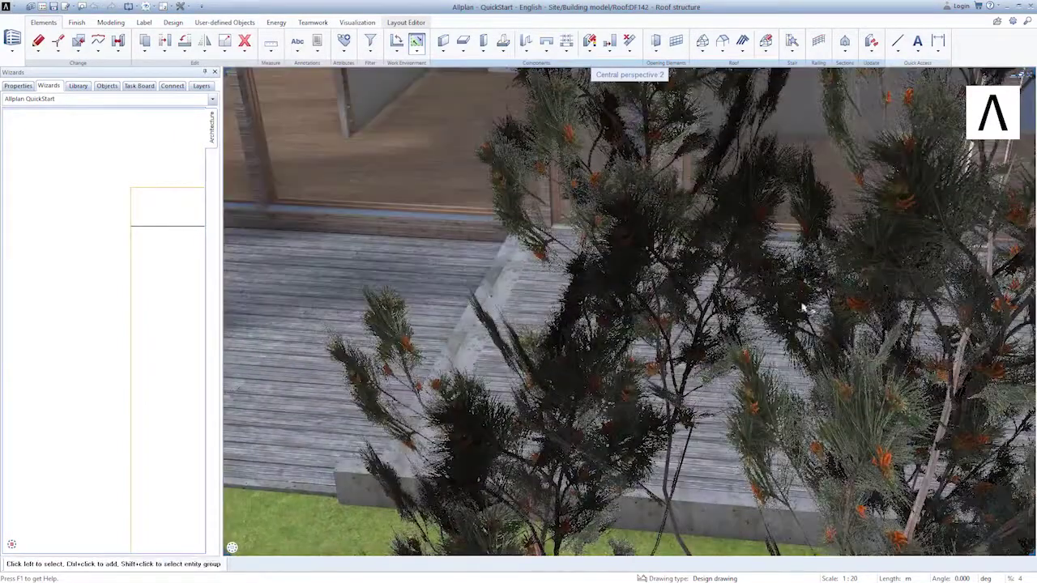
pyautogui.moveTo(805, 308); pyautogui.dragTo(605, 311, button='middle')
pyautogui.scroll(1, 704, 316)
pyautogui.moveTo(562, 231); pyautogui.dragTo(485, 243)
pyautogui.moveTo(502, 425); pyautogui.dragTo(877, 344)
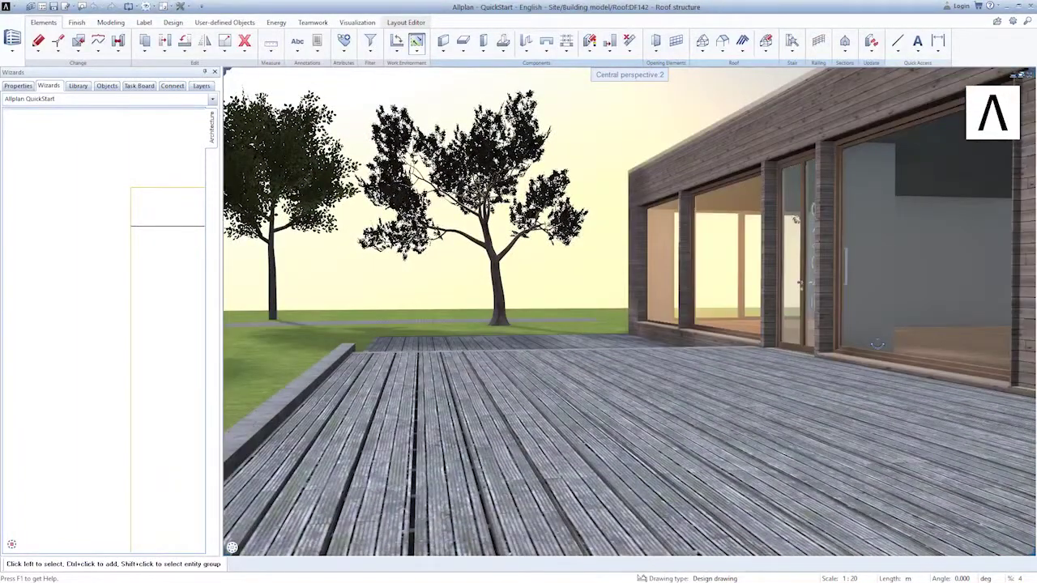